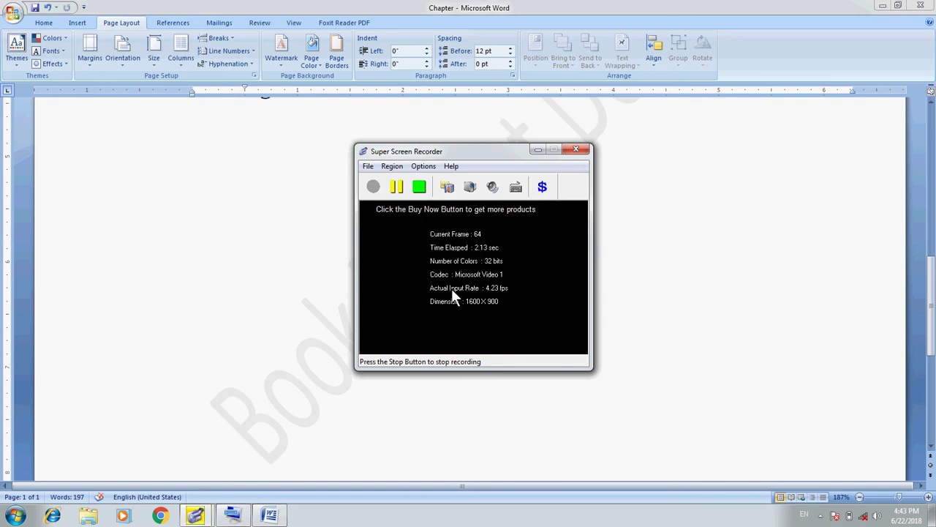
Hide the recorder and Word, then refresh the bare desktop six times.
{"action": "left_click", "coordinate": [534, 150]}
{"action": "left_click", "coordinate": [882, 7]}
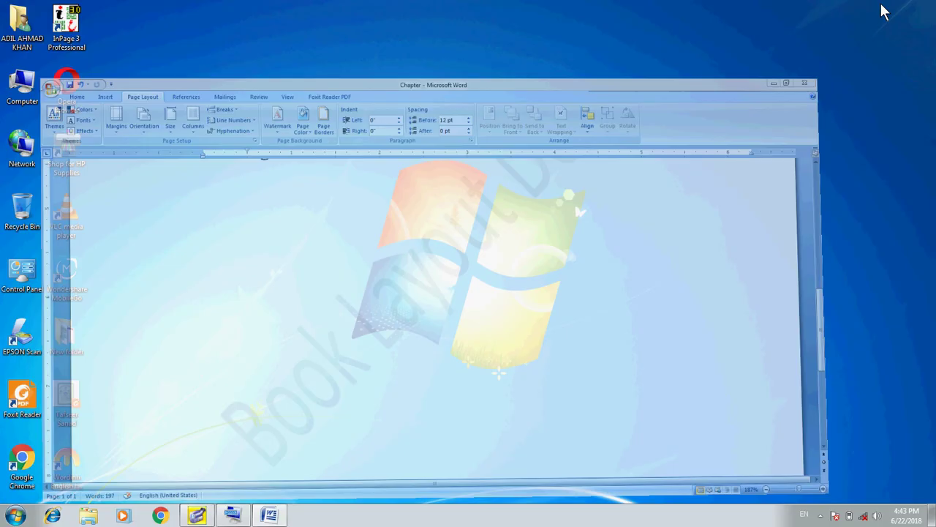
{"action": "right_click", "coordinate": [371, 82]}
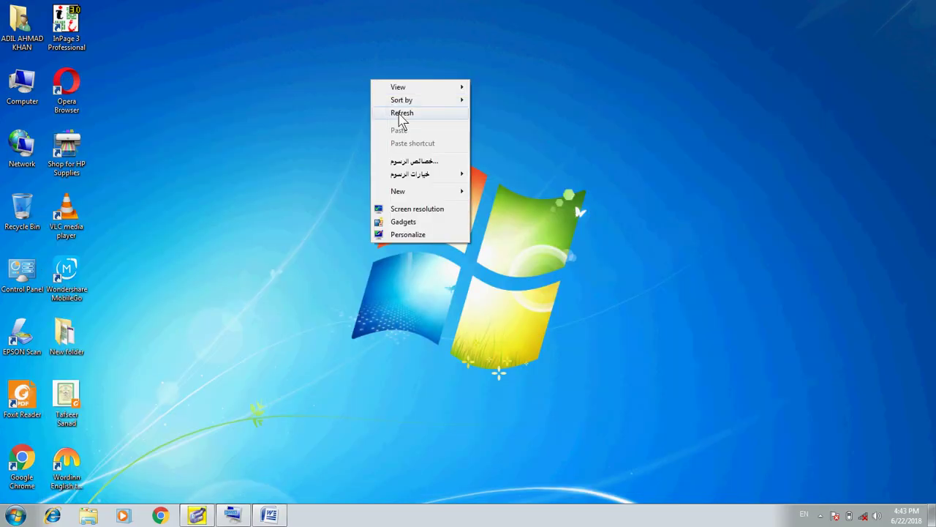
{"action": "left_click", "coordinate": [401, 113]}
{"action": "right_click", "coordinate": [228, 20]}
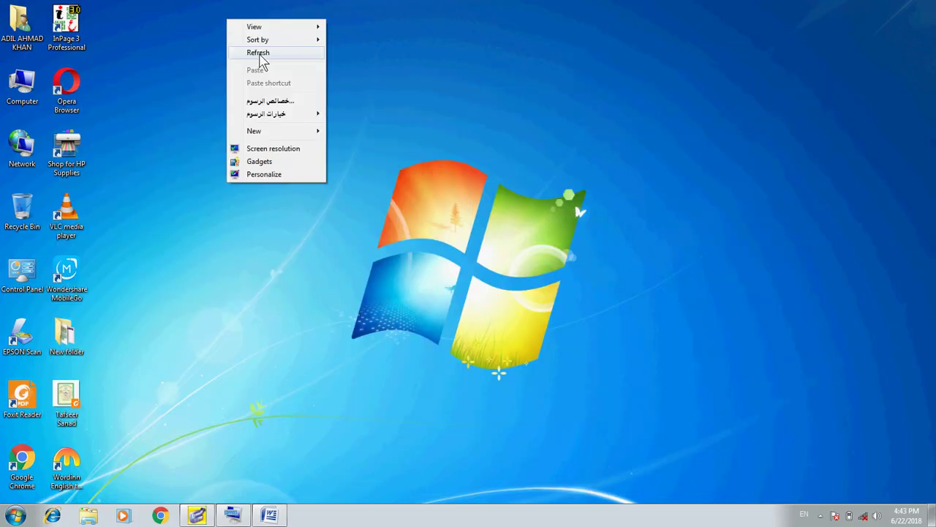
{"action": "left_click", "coordinate": [259, 54]}
{"action": "right_click", "coordinate": [217, 68]}
{"action": "left_click", "coordinate": [244, 100]}
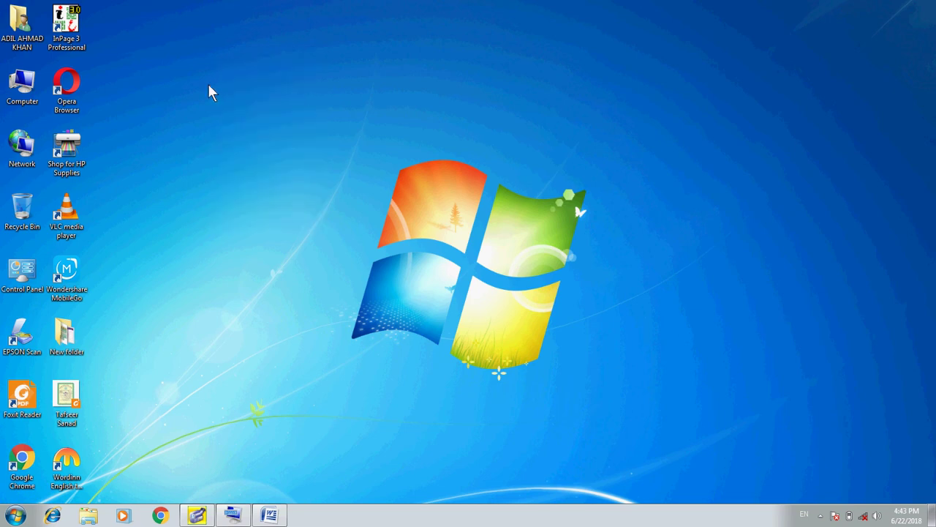
{"action": "right_click", "coordinate": [208, 85]}
{"action": "left_click", "coordinate": [238, 120]}
{"action": "right_click", "coordinate": [256, 57]}
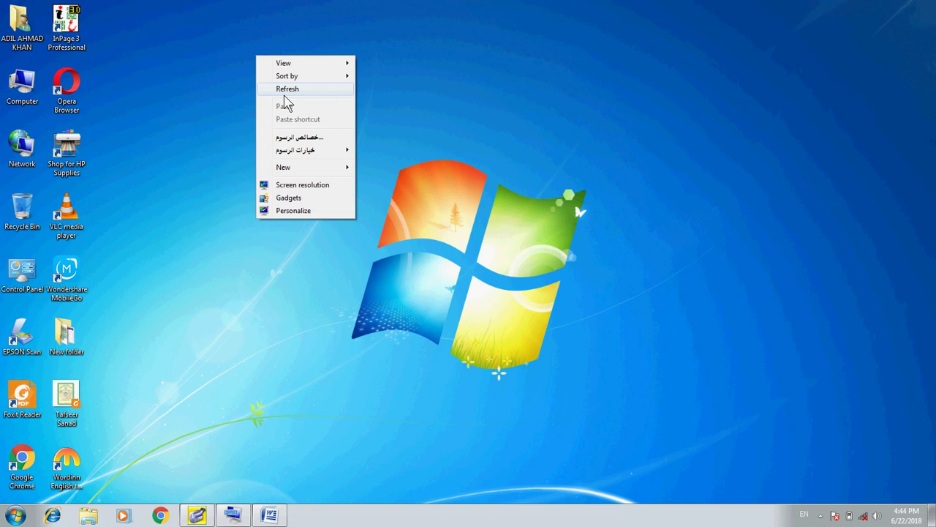
{"action": "left_click", "coordinate": [285, 90]}
{"action": "right_click", "coordinate": [241, 86]}
{"action": "left_click", "coordinate": [270, 122]}
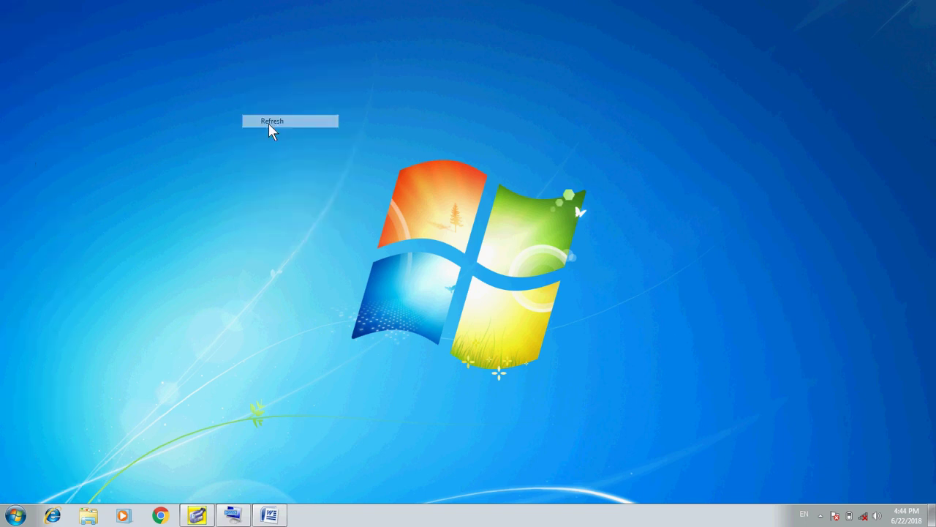
Refresh the desktop six more times and continue past the .NET Framework hppatusg01.dll error.
{"action": "right_click", "coordinate": [251, 74]}
{"action": "left_click", "coordinate": [278, 105]}
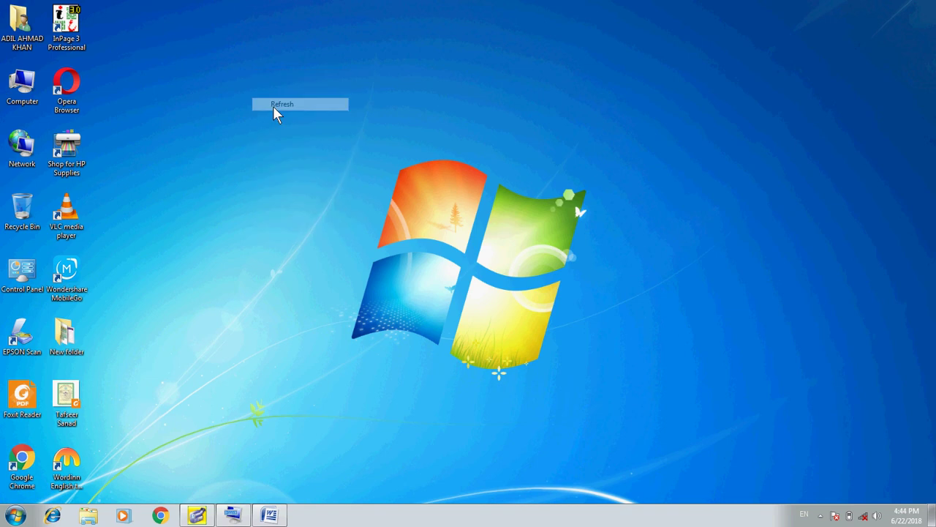
{"action": "right_click", "coordinate": [222, 93]}
{"action": "left_click", "coordinate": [244, 127]}
{"action": "right_click", "coordinate": [238, 94]}
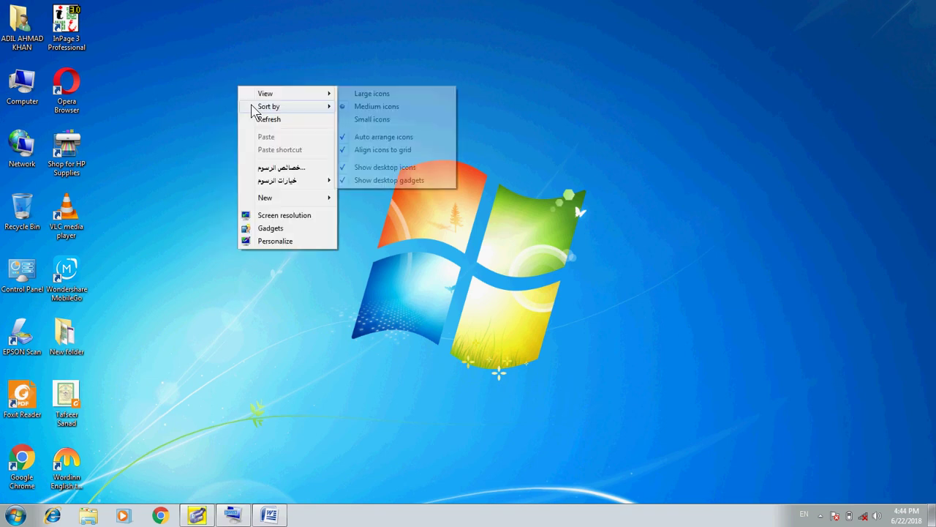
{"action": "left_click", "coordinate": [259, 122]}
{"action": "right_click", "coordinate": [252, 68]}
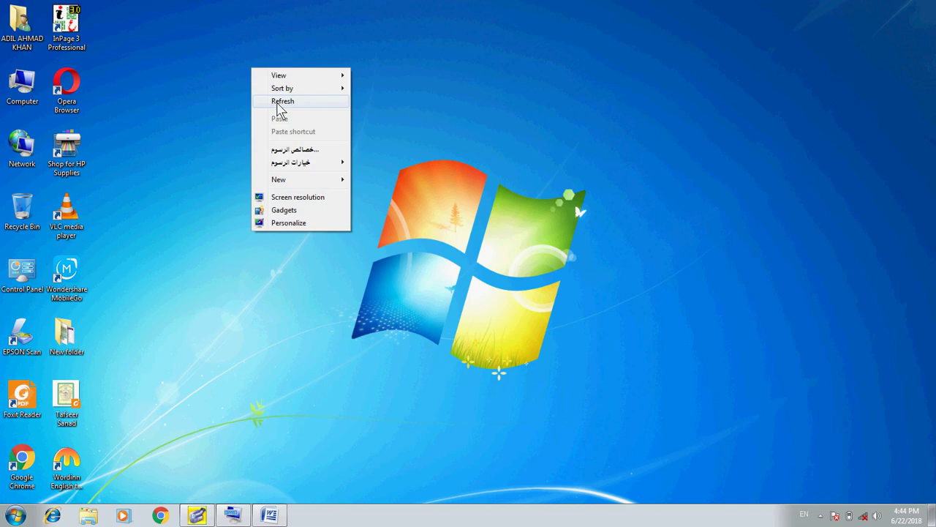
{"action": "left_click", "coordinate": [280, 104]}
{"action": "right_click", "coordinate": [205, 52]}
{"action": "left_click", "coordinate": [240, 86]}
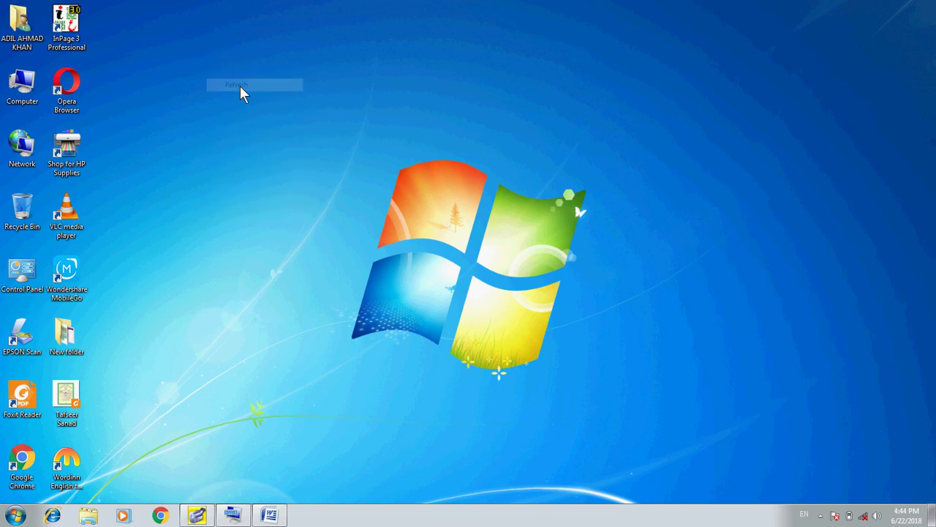
{"action": "right_click", "coordinate": [146, 120]}
{"action": "left_click", "coordinate": [176, 154]}
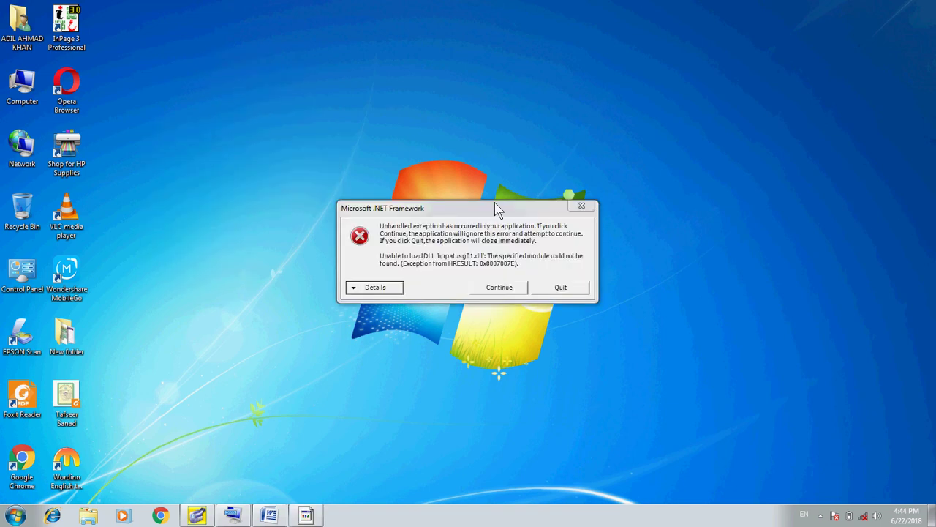
{"action": "left_click", "coordinate": [507, 290]}
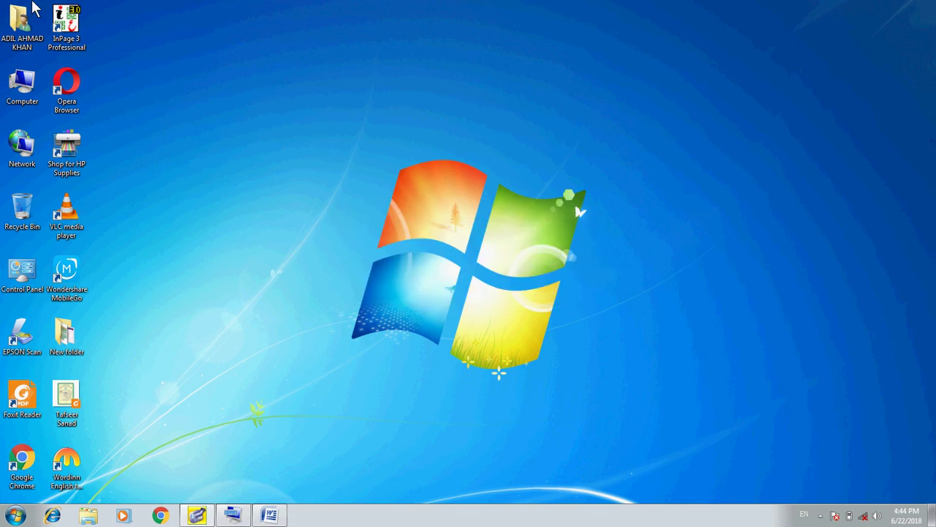
Browse Computer > New Volume (D:) > Softwares and select the Phonetic-Keyboard installer.
{"action": "double_click", "coordinate": [28, 101]}
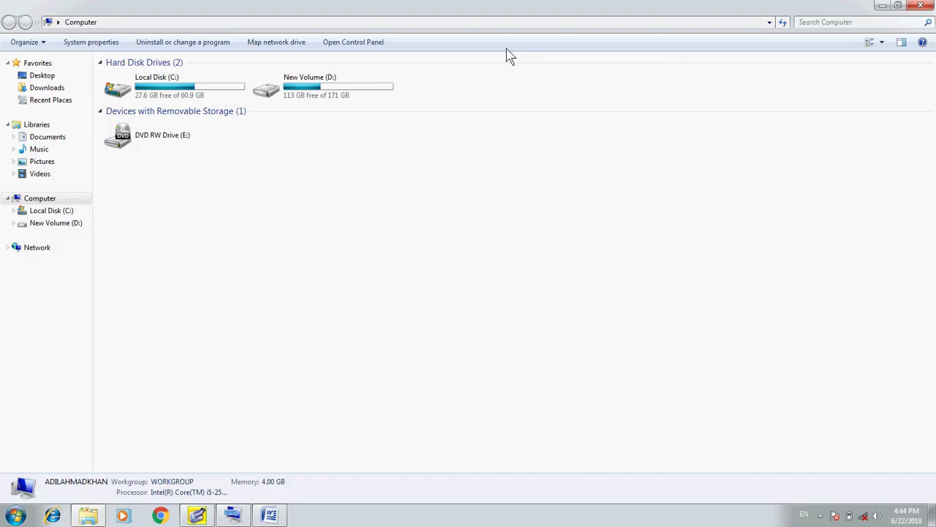
{"action": "left_click", "coordinate": [338, 95]}
{"action": "double_click", "coordinate": [338, 95]}
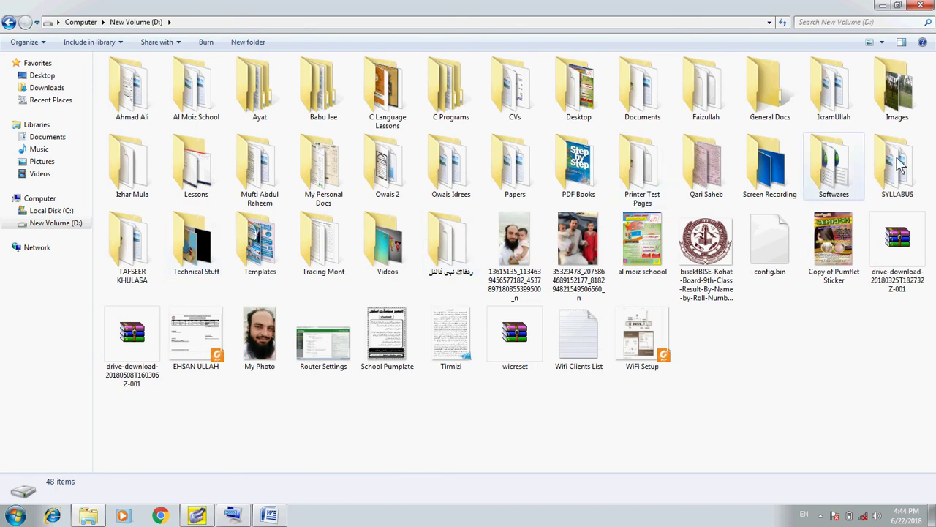
{"action": "double_click", "coordinate": [834, 164]}
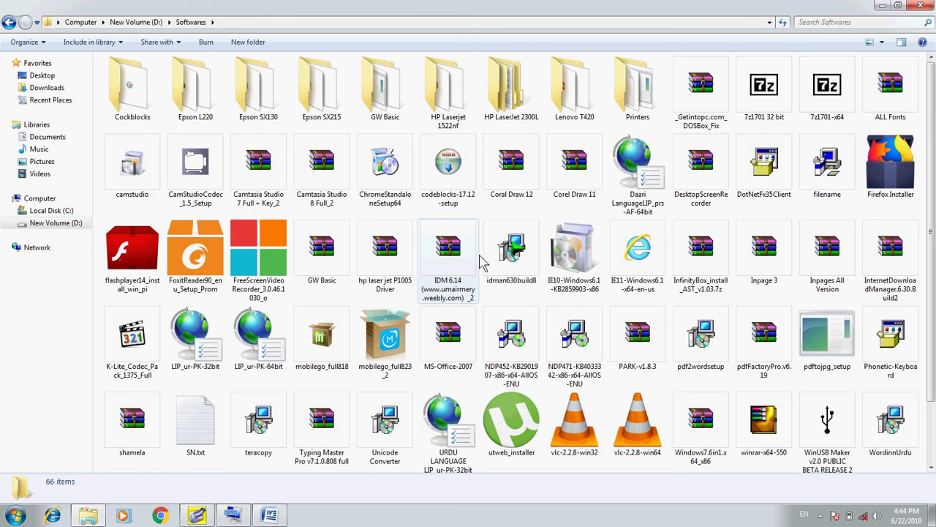
{"action": "left_click", "coordinate": [512, 370]}
{"action": "key", "text": "Down"}
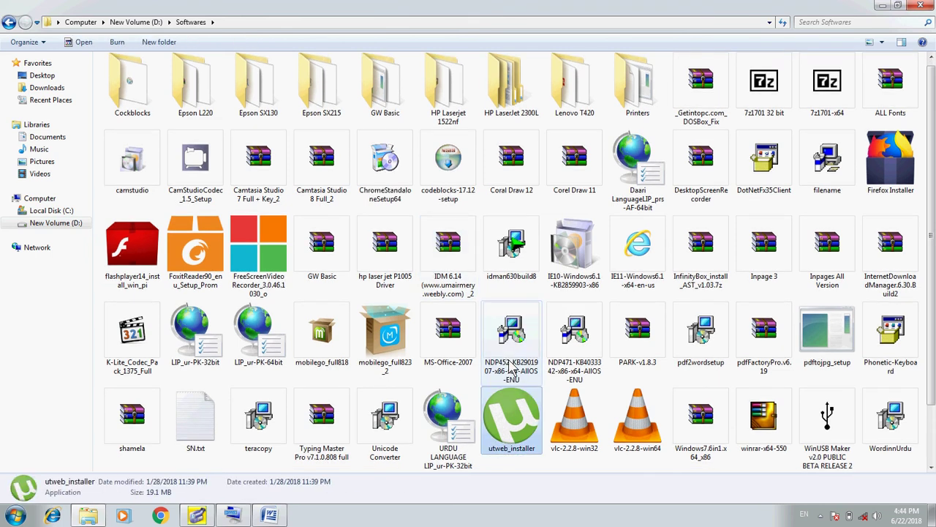
{"action": "key", "text": "Down"}
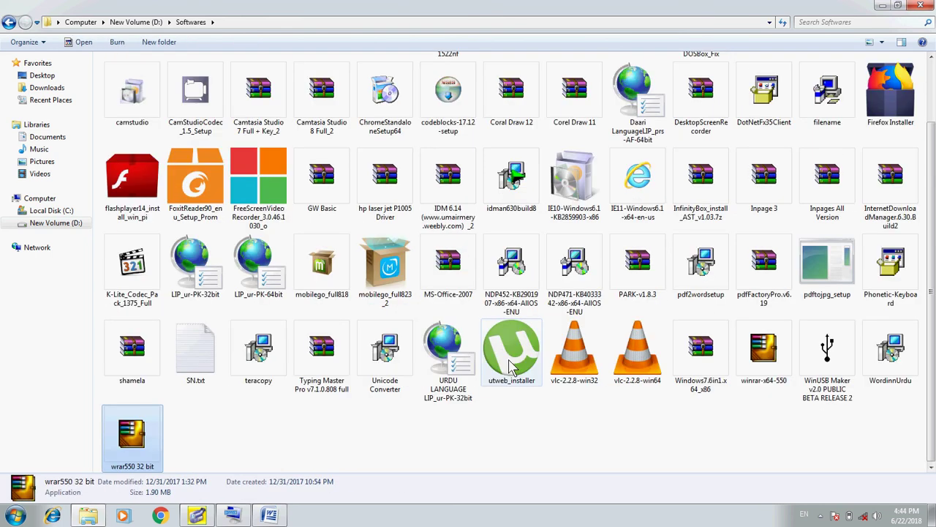
{"action": "left_click", "coordinate": [911, 282]}
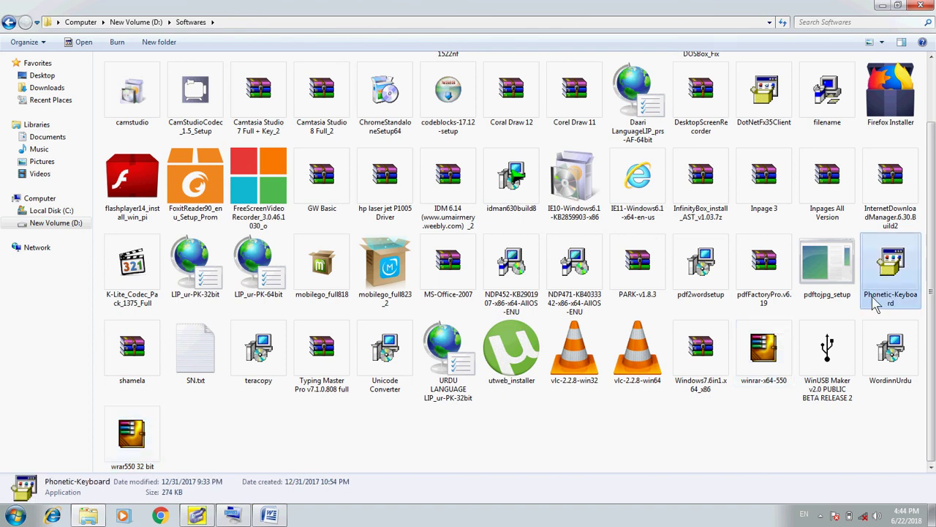
{"action": "mouse_move", "coordinate": [877, 307]}
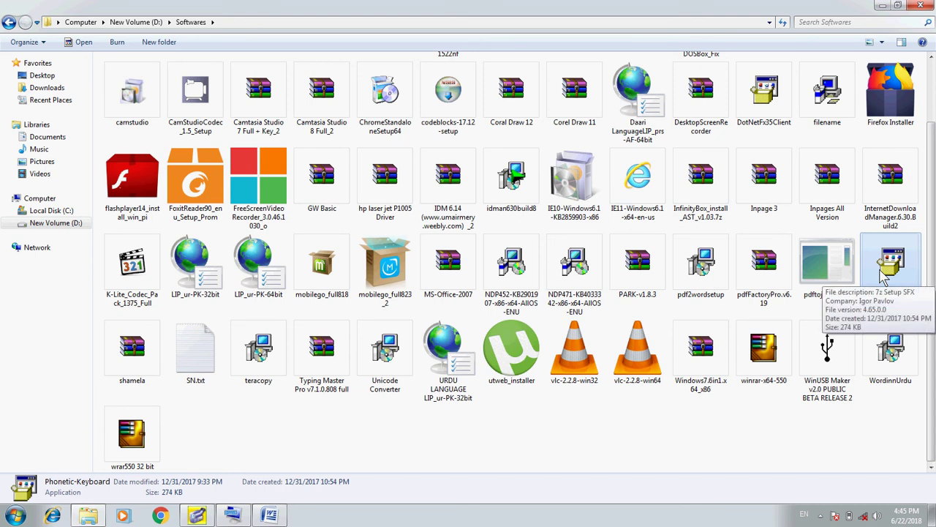
Search the Start menu for 'control panel' to open All Control Panel Items.
{"action": "key", "text": "super"}
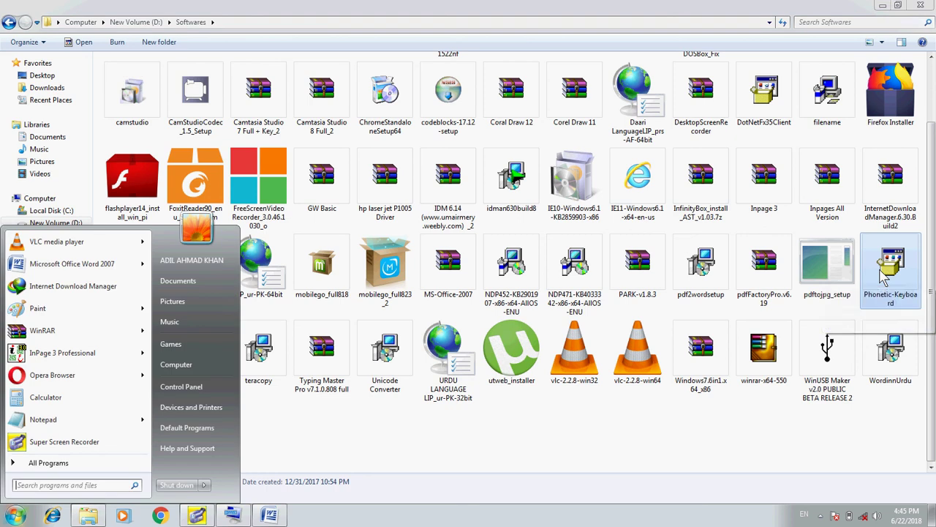
{"action": "type", "text": "regon"}
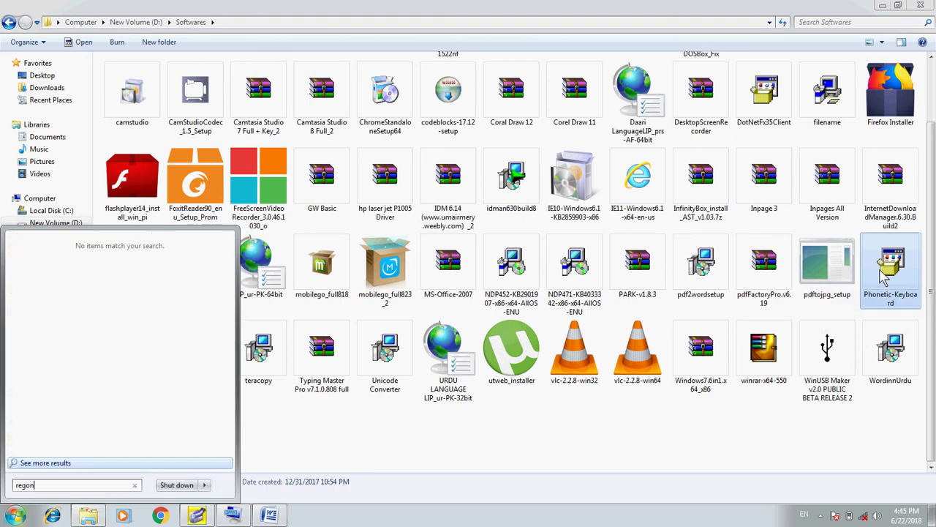
{"action": "key", "text": "BackSpace"}
{"action": "key", "text": "BackSpace"}
{"action": "key", "text": "BackSpace"}
{"action": "key", "text": "BackSpace"}
{"action": "key", "text": "BackSpace"}
{"action": "type", "text": "region"}
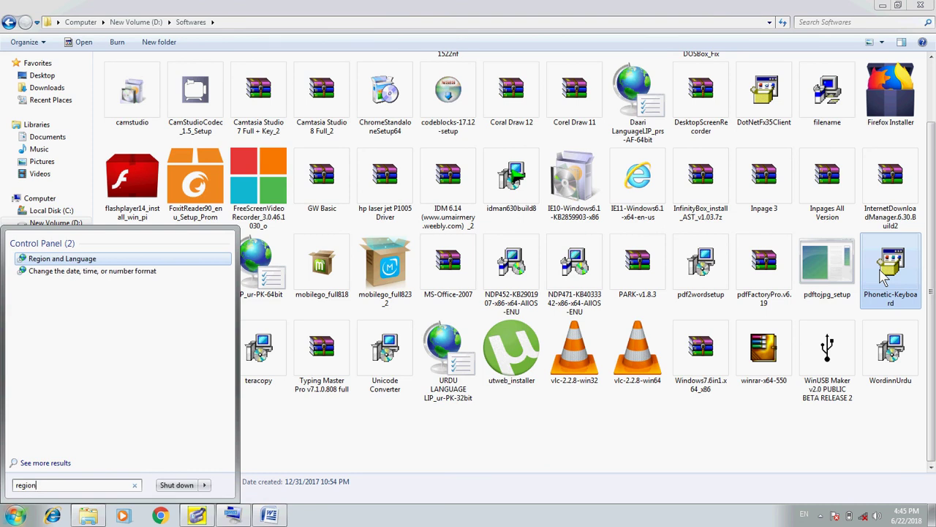
{"action": "key", "text": "super"}
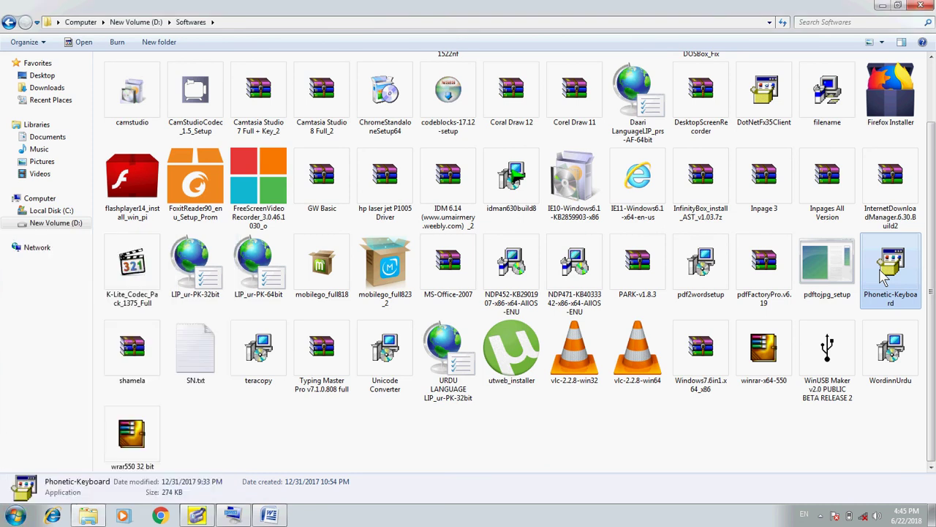
{"action": "key", "text": "super"}
{"action": "type", "text": "control panel"}
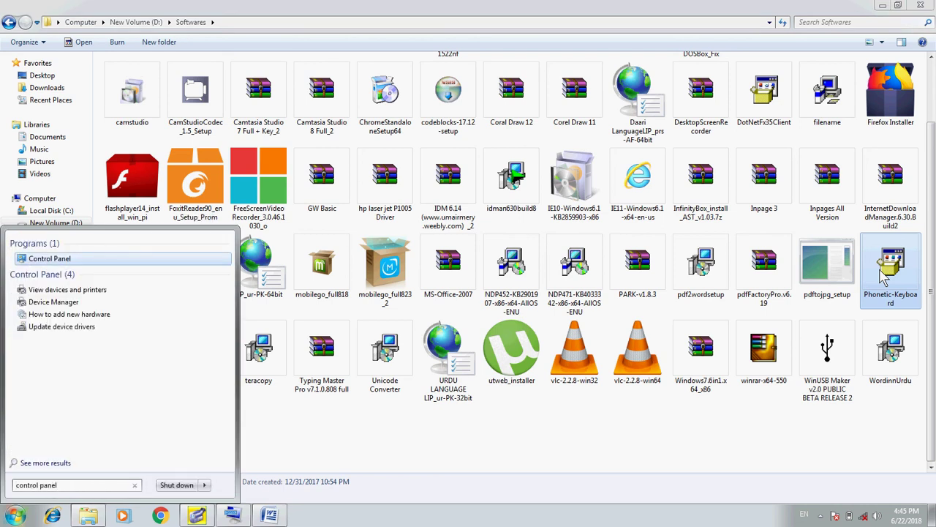
{"action": "key", "text": "Return"}
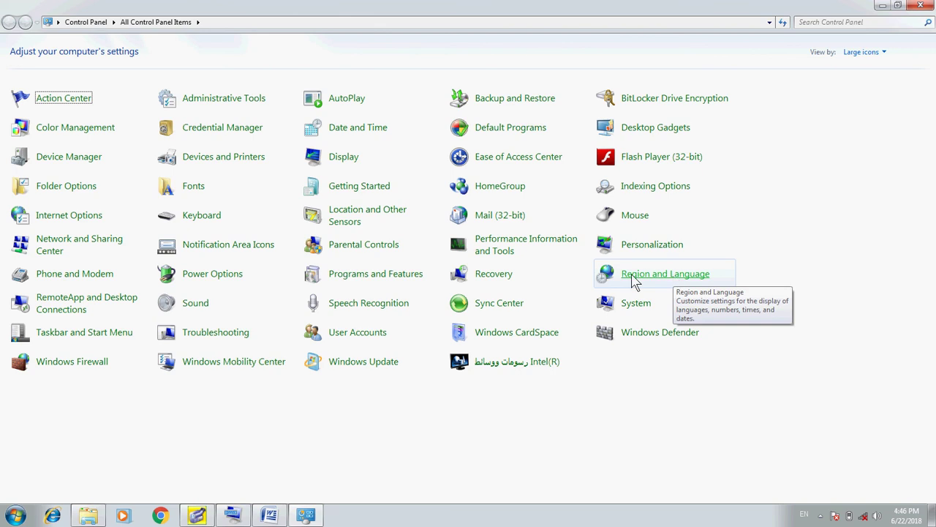
Open Region and Language, review the Keyboards and Languages tab showing English, then close it.
{"action": "left_click", "coordinate": [666, 280]}
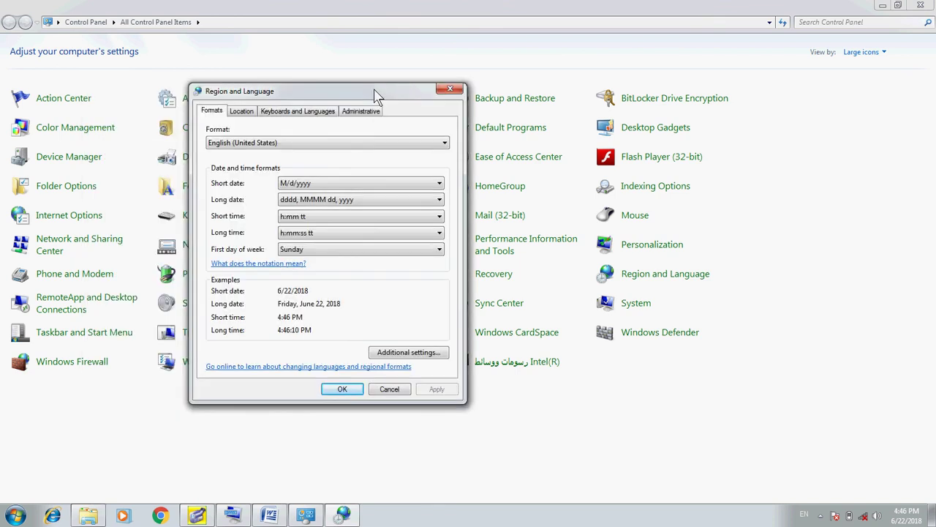
{"action": "left_click_drag", "start_coordinate": [269, 98], "coordinate": [330, 87]}
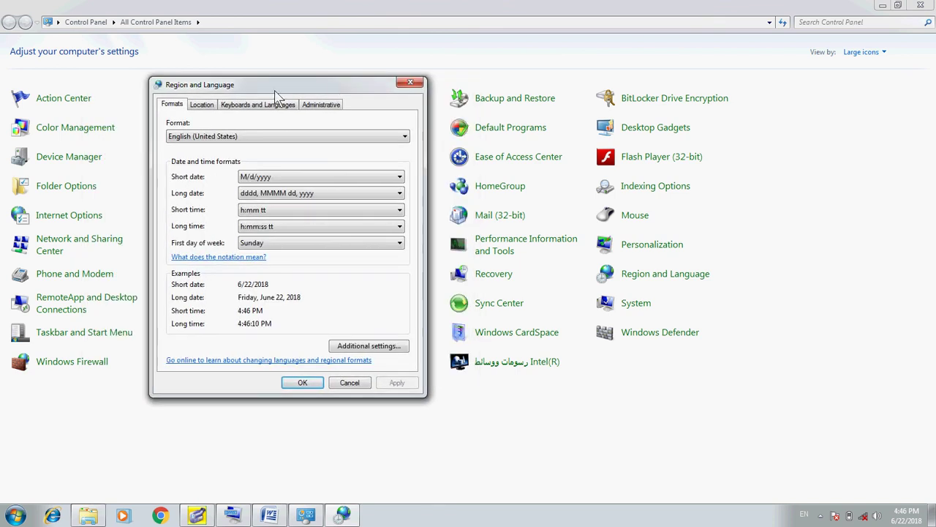
{"action": "left_click", "coordinate": [202, 105]}
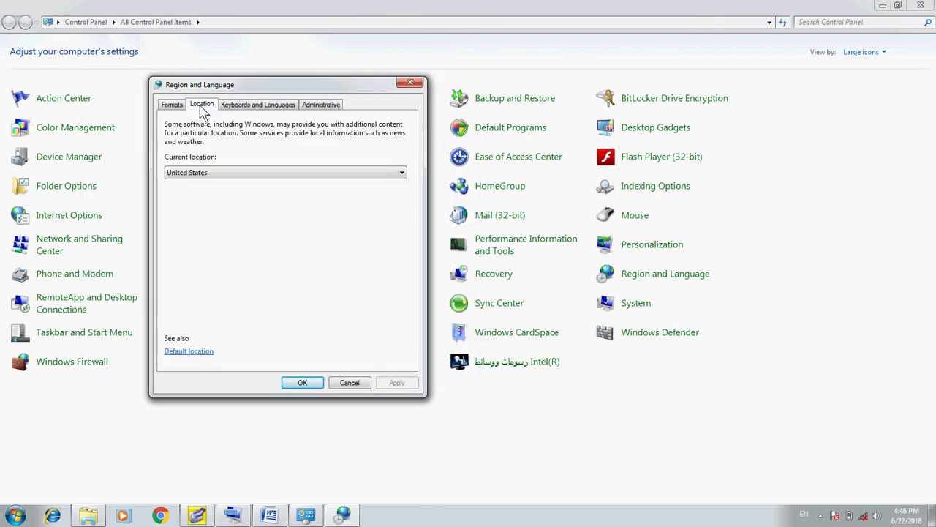
{"action": "left_click", "coordinate": [249, 110]}
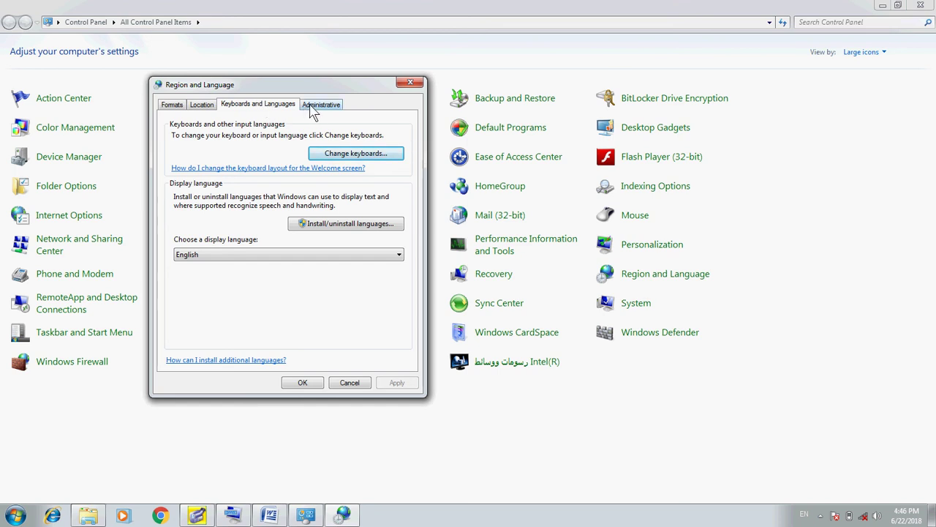
{"action": "left_click", "coordinate": [410, 82]}
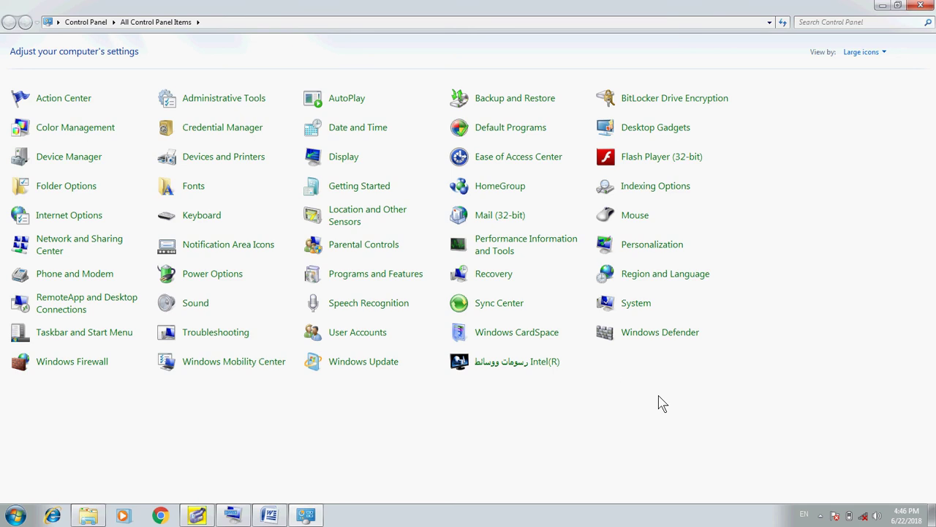
Close Control Panel and compare the LIP_ur-PK-64bit and LIP_ur-PK-32bit (2.98 MB) language packs.
{"action": "left_click", "coordinate": [923, 7]}
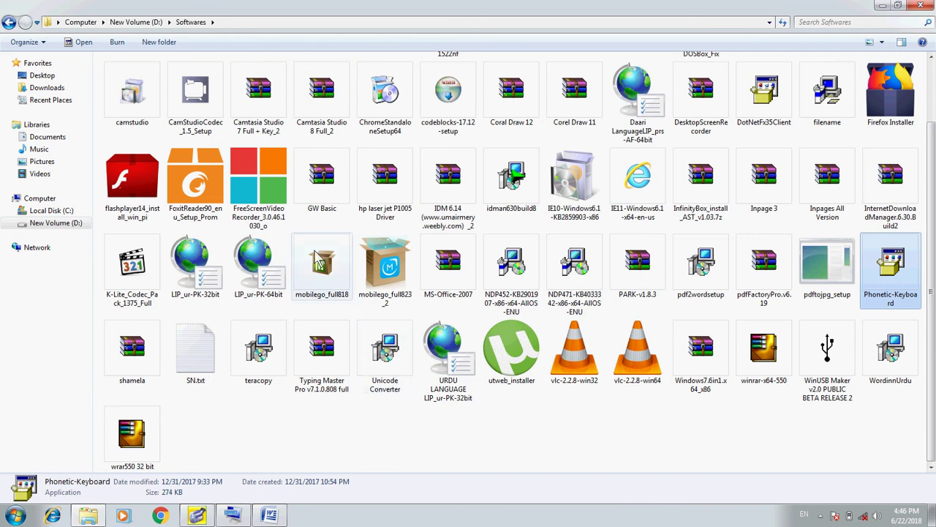
{"action": "left_click", "coordinate": [262, 274]}
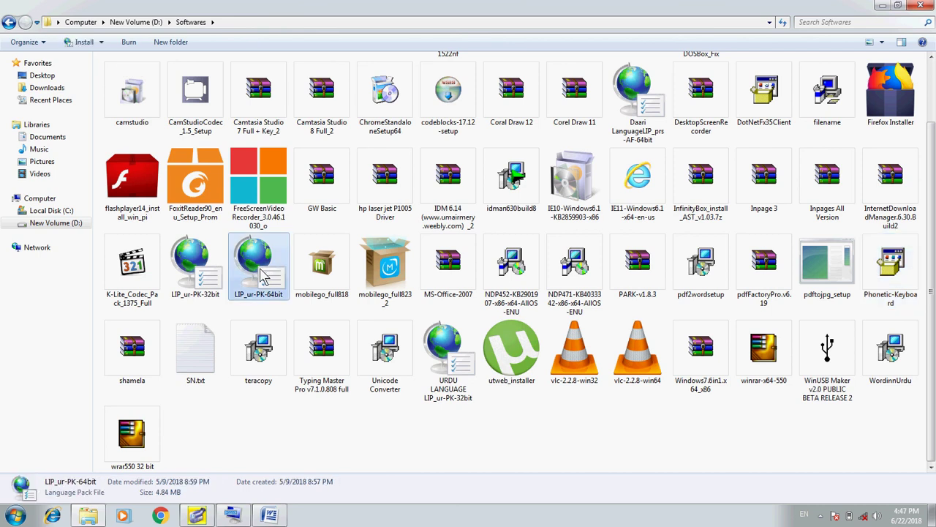
{"action": "left_click", "coordinate": [204, 276]}
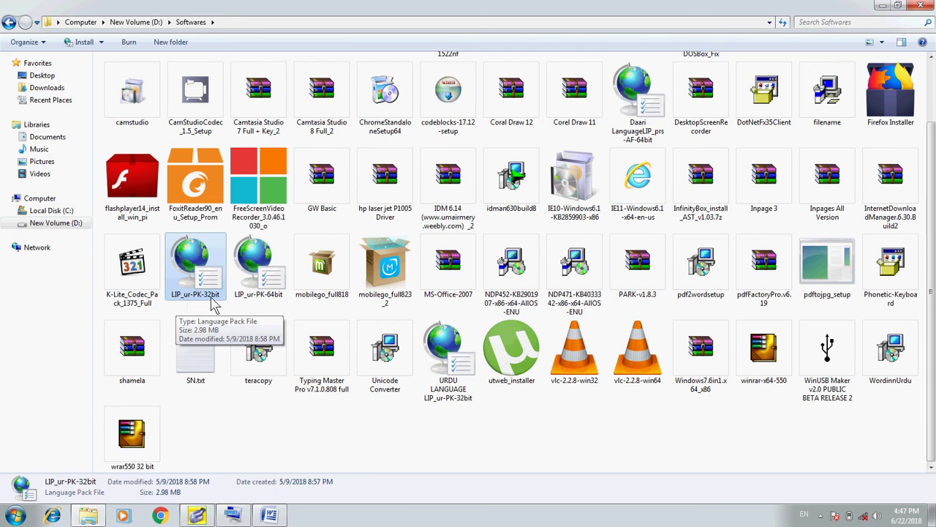
{"action": "left_click", "coordinate": [267, 301]}
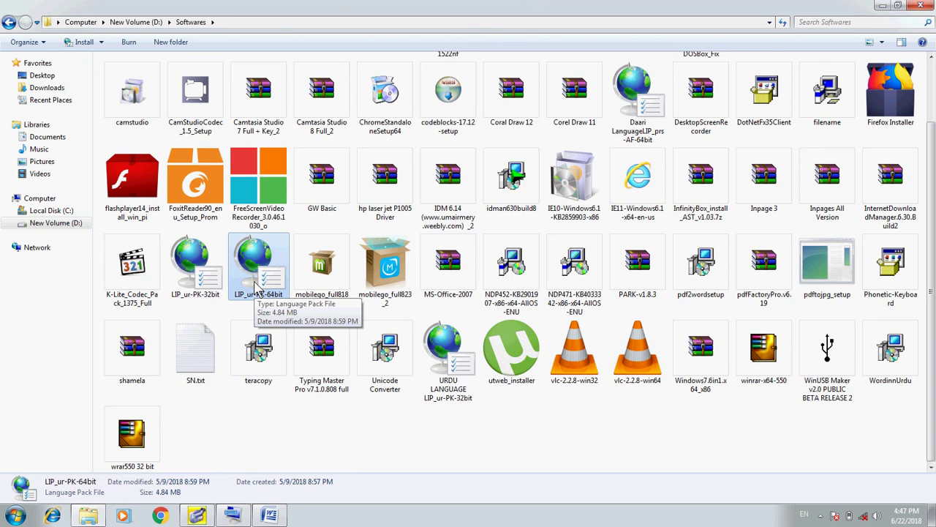
{"action": "left_click", "coordinate": [197, 297]}
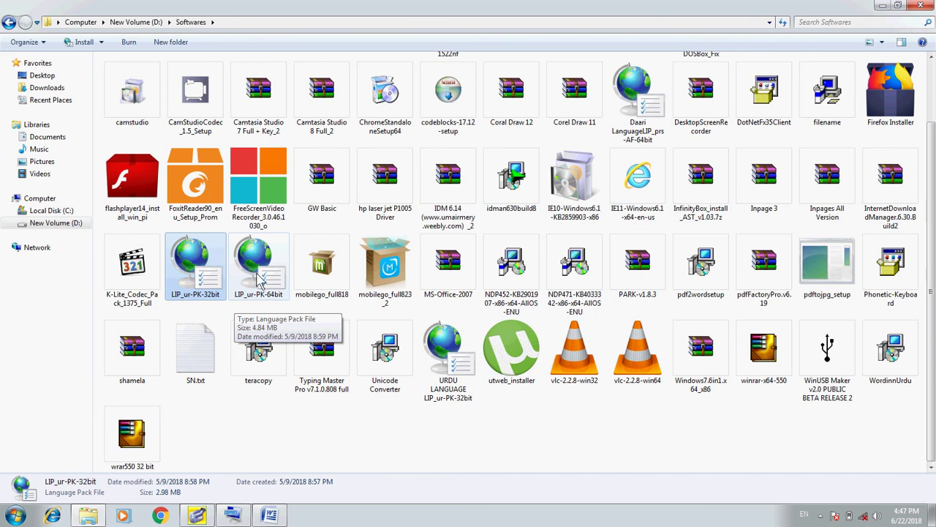
{"action": "left_click", "coordinate": [253, 287]}
{"action": "left_click", "coordinate": [195, 286]}
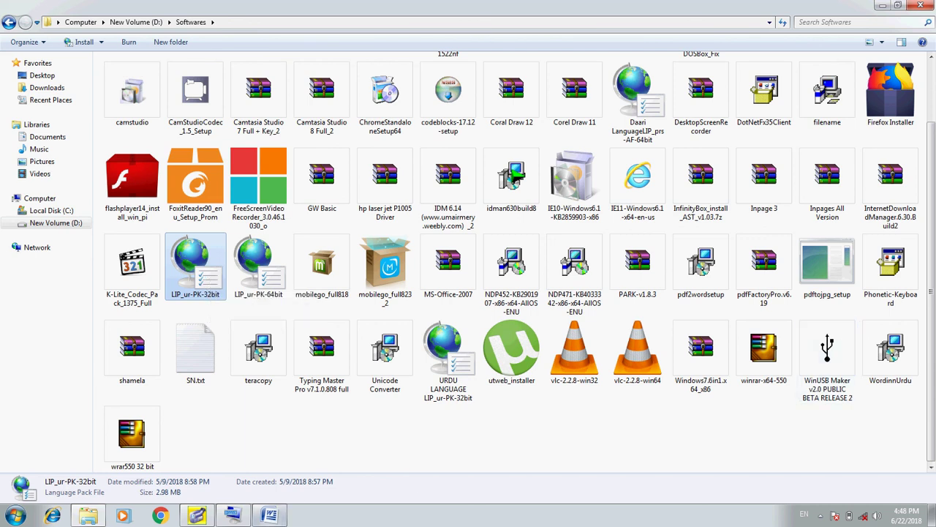
Browse the Softwares files and open Inpages All Version.rar (401 MB) in WinRAR.
{"action": "mouse_move", "coordinate": [272, 515]}
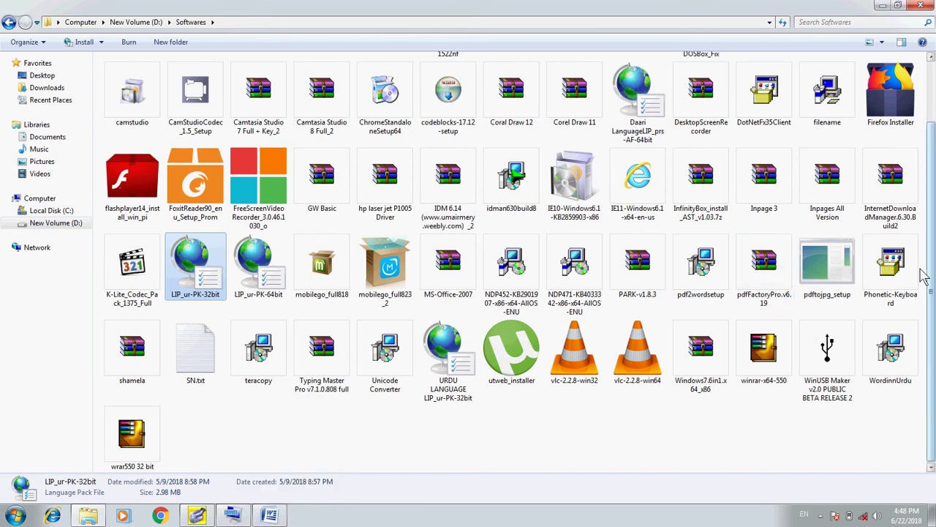
{"action": "left_click", "coordinate": [891, 270]}
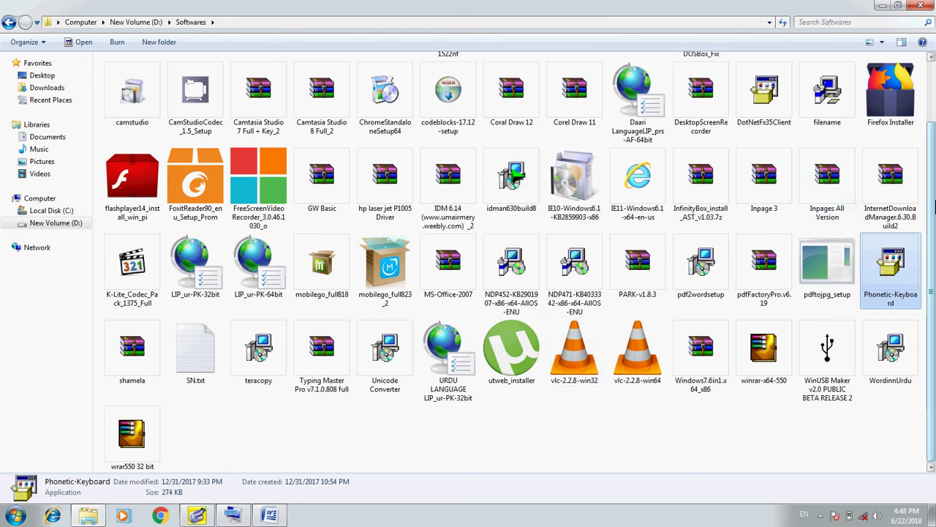
{"action": "key", "text": "Up"}
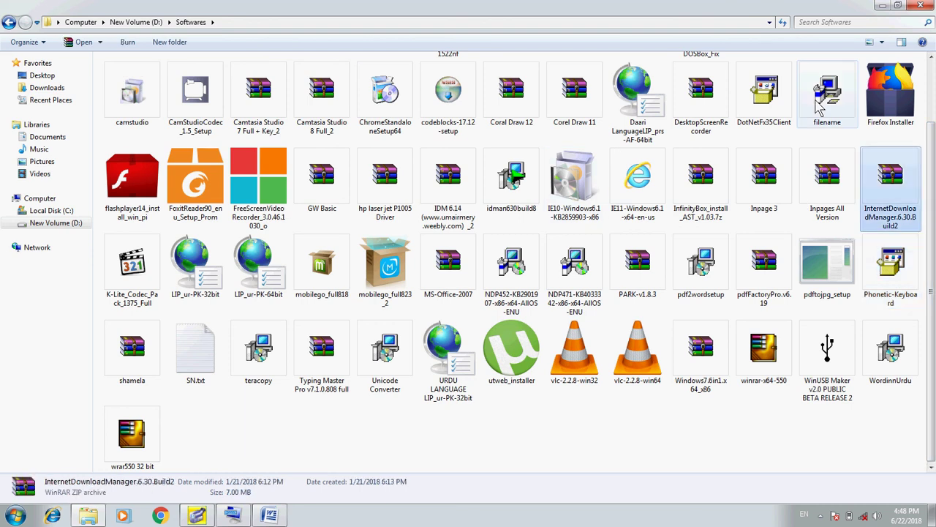
{"action": "key", "text": "Up"}
{"action": "key", "text": "Up"}
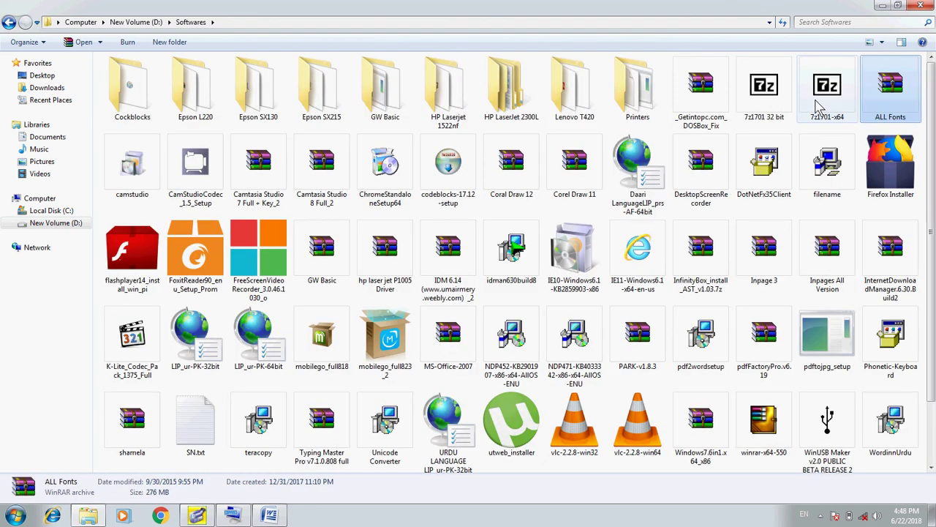
{"action": "key", "text": "Left"}
{"action": "key", "text": "Left"}
{"action": "key", "text": "Left"}
{"action": "key", "text": "Left"}
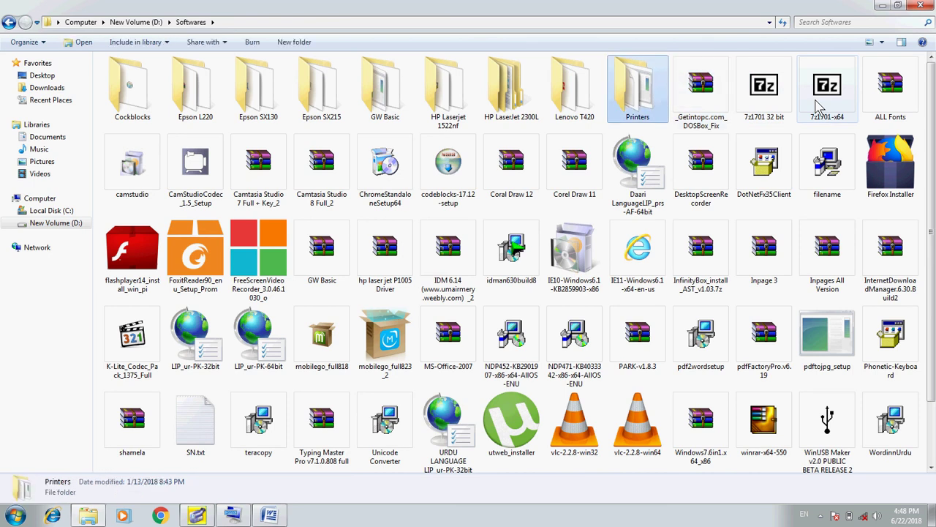
{"action": "key", "text": "Down"}
{"action": "key", "text": "Down"}
{"action": "key", "text": "Down"}
{"action": "key", "text": "Down"}
{"action": "key", "text": "Down"}
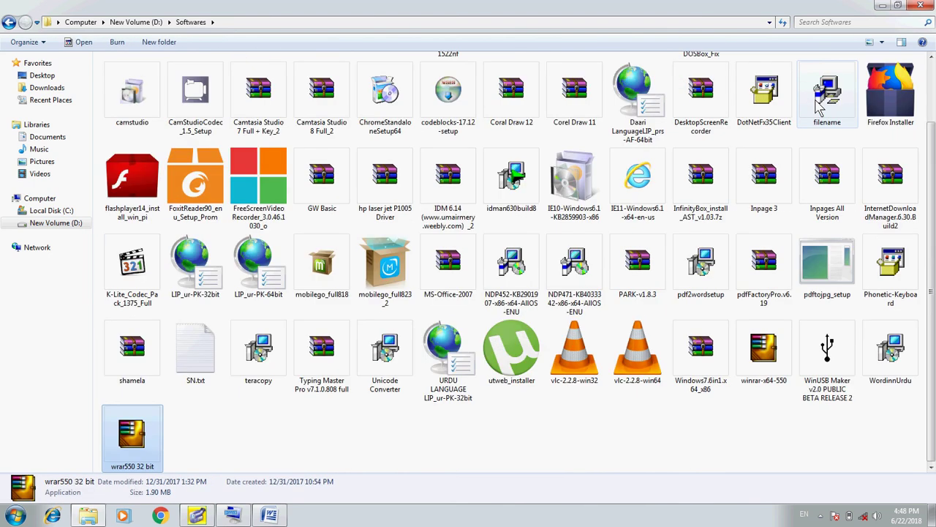
{"action": "key", "text": "Up"}
{"action": "key", "text": "Up"}
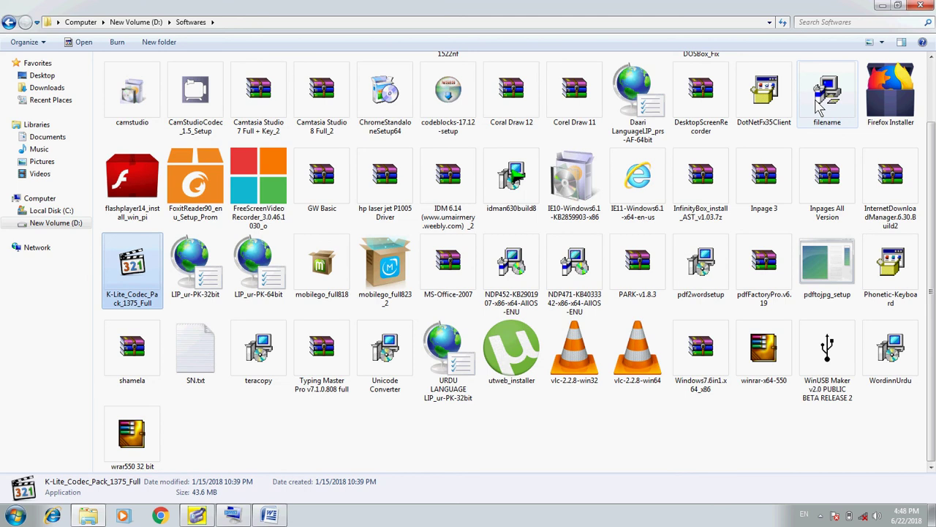
{"action": "left_click", "coordinate": [834, 219]}
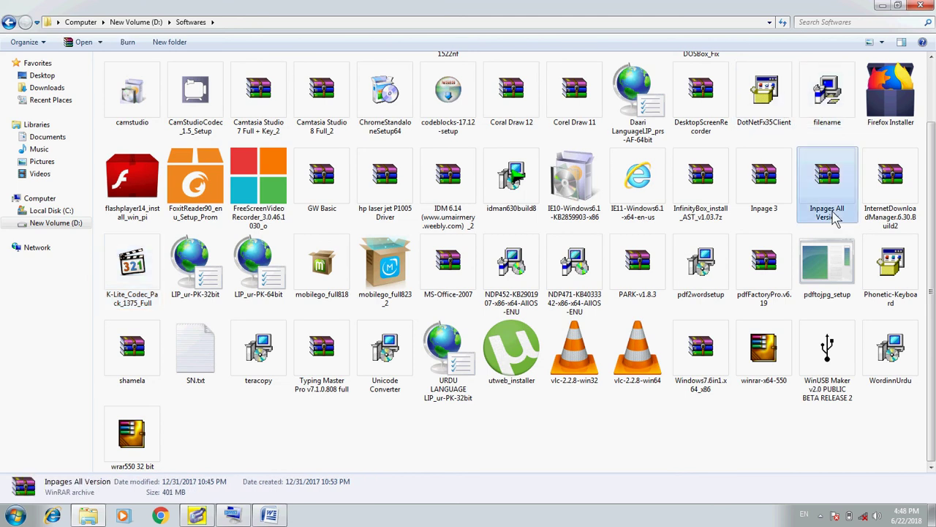
{"action": "double_click", "coordinate": [834, 220]}
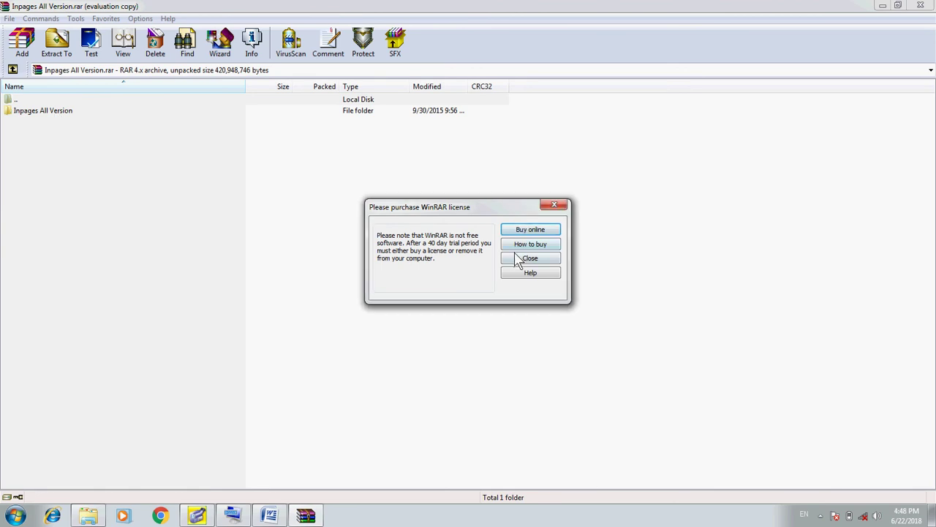
Dismiss the licence reminder and open ALL Fonts.rar inside the Inpages All Version folder.
{"action": "left_click", "coordinate": [518, 261]}
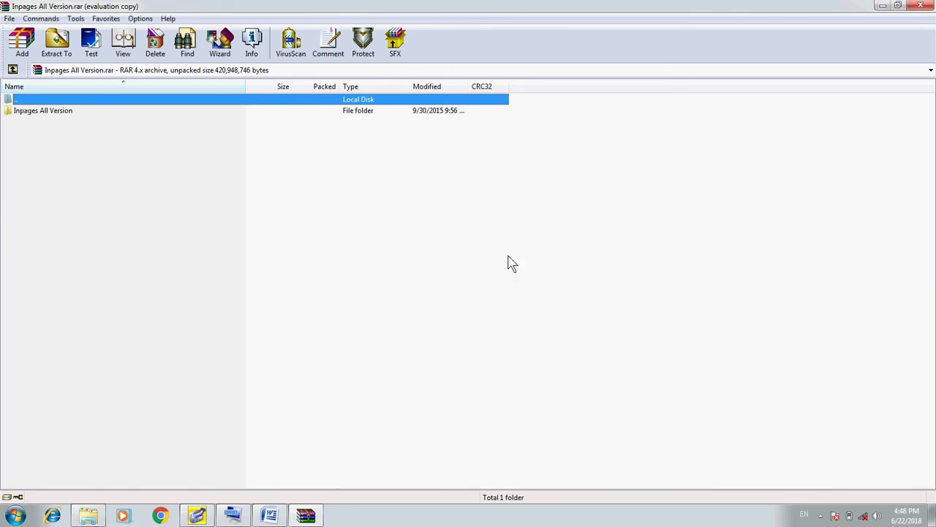
{"action": "double_click", "coordinate": [46, 111]}
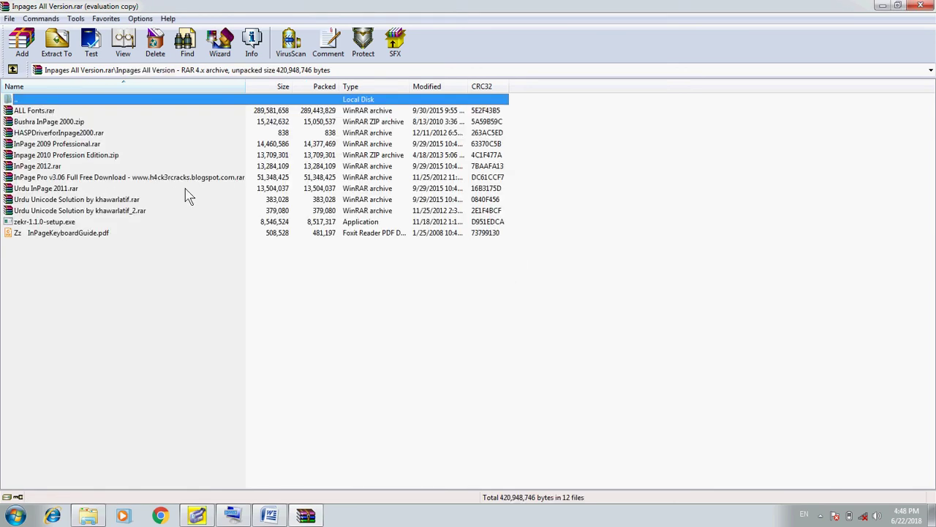
{"action": "left_click", "coordinate": [32, 112]}
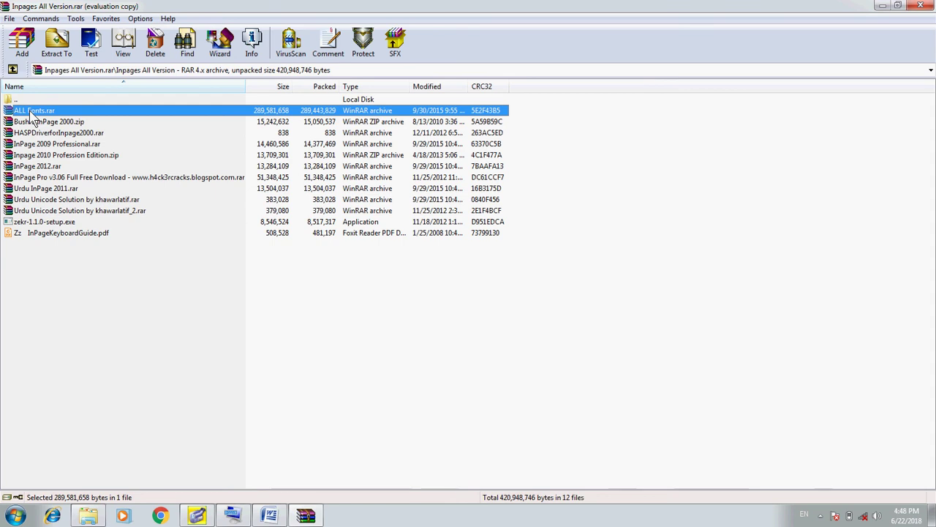
{"action": "double_click", "coordinate": [33, 113]}
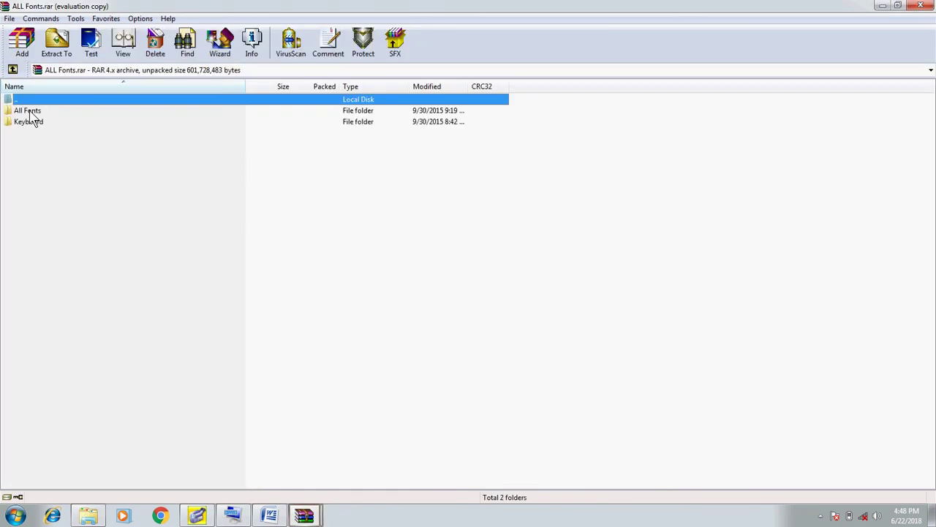
Open the All Fonts folder past the licence reminder and select all 2210 font files.
{"action": "left_click", "coordinate": [30, 113]}
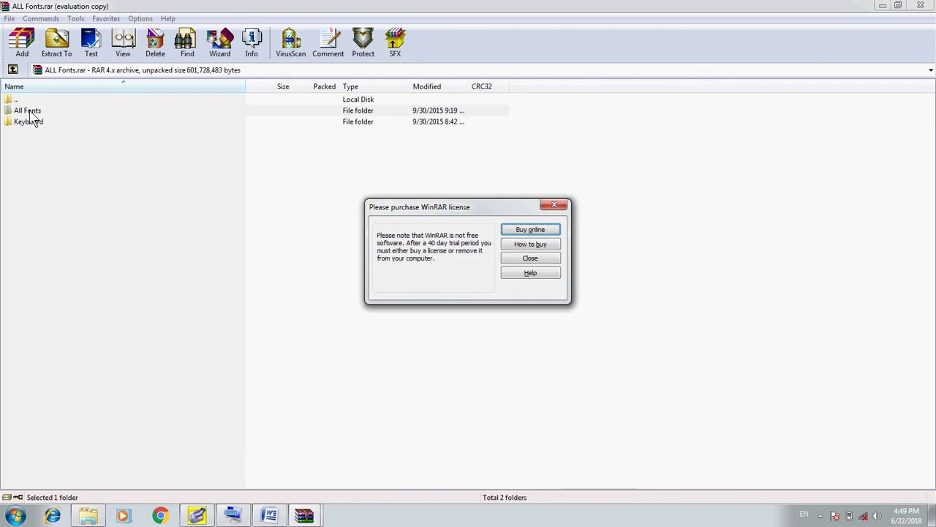
{"action": "left_click", "coordinate": [528, 260]}
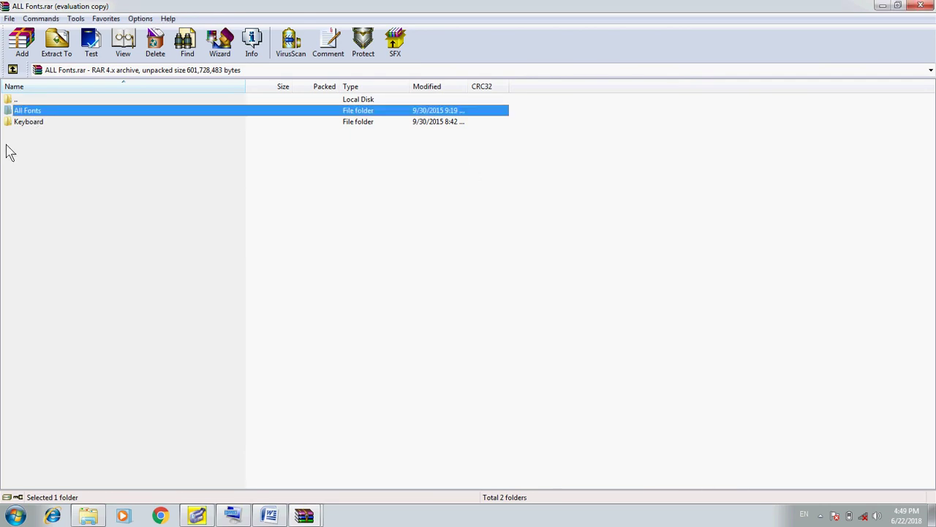
{"action": "key", "text": "Return"}
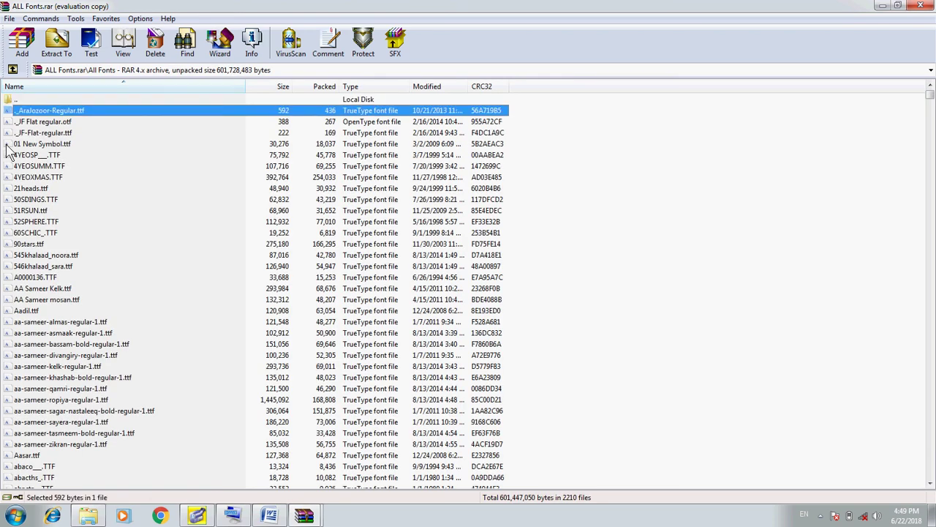
{"action": "key", "text": "ctrl+a"}
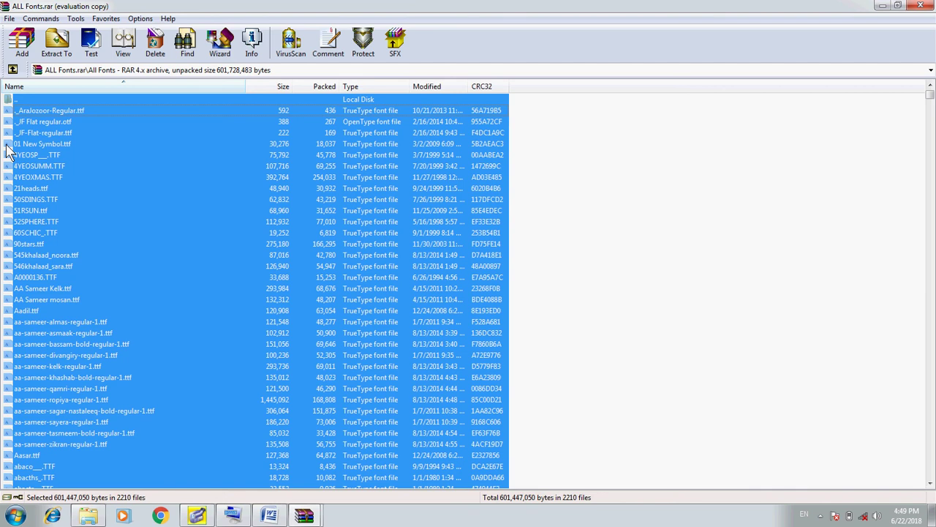
{"action": "key", "text": "super"}
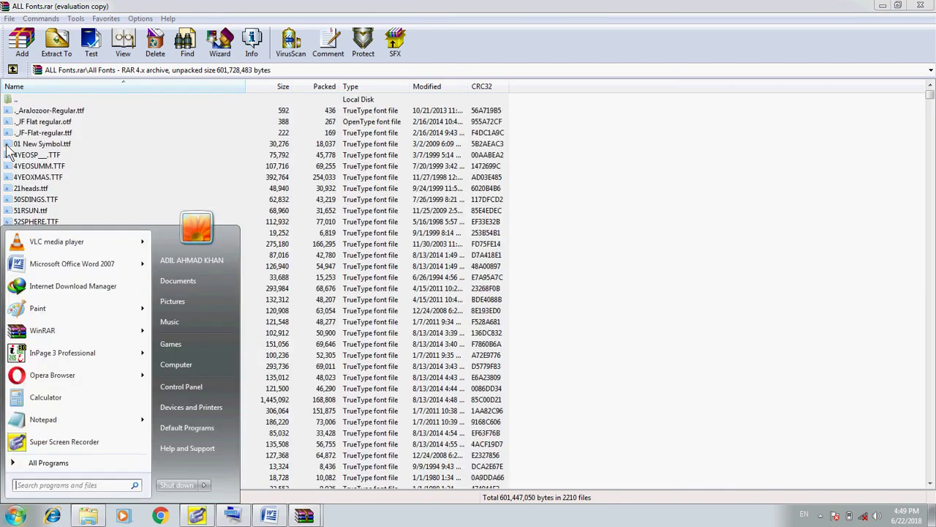
{"action": "type", "text": "fonts"}
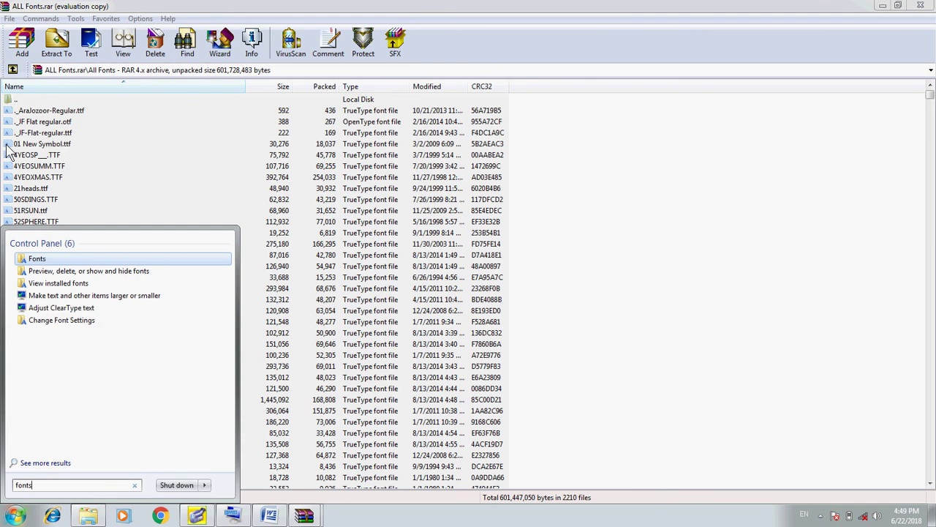
{"action": "key", "text": "Return"}
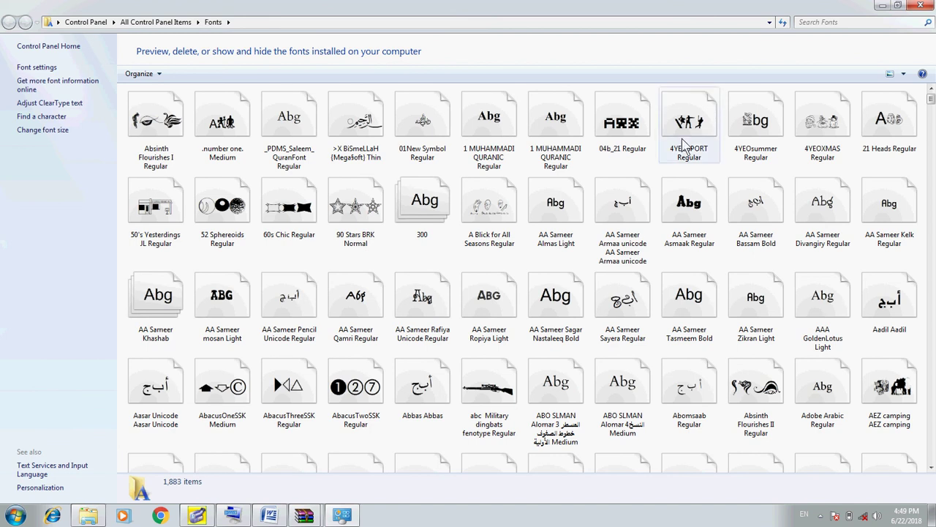
{"action": "left_click", "coordinate": [921, 6]}
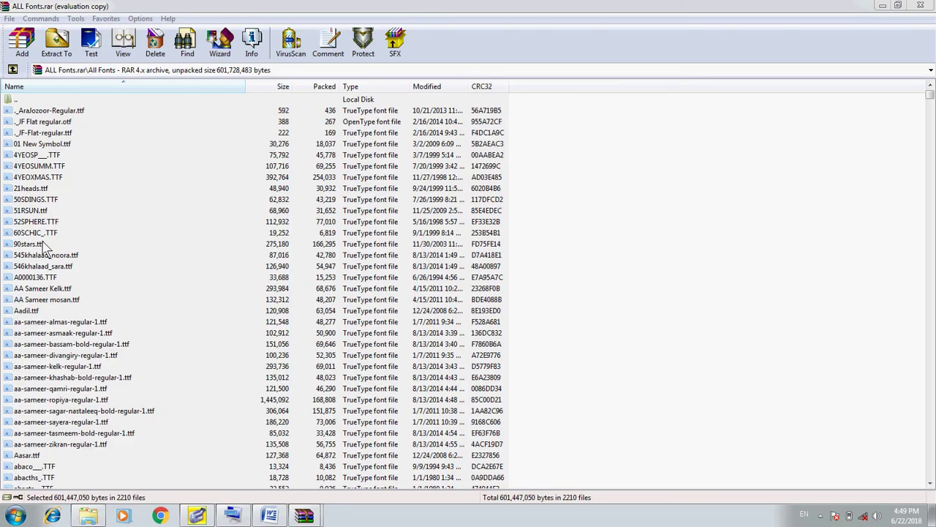
Clear the selection and close both the ALL Fonts.rar and Inpages All Version archives.
{"action": "left_click", "coordinate": [716, 238]}
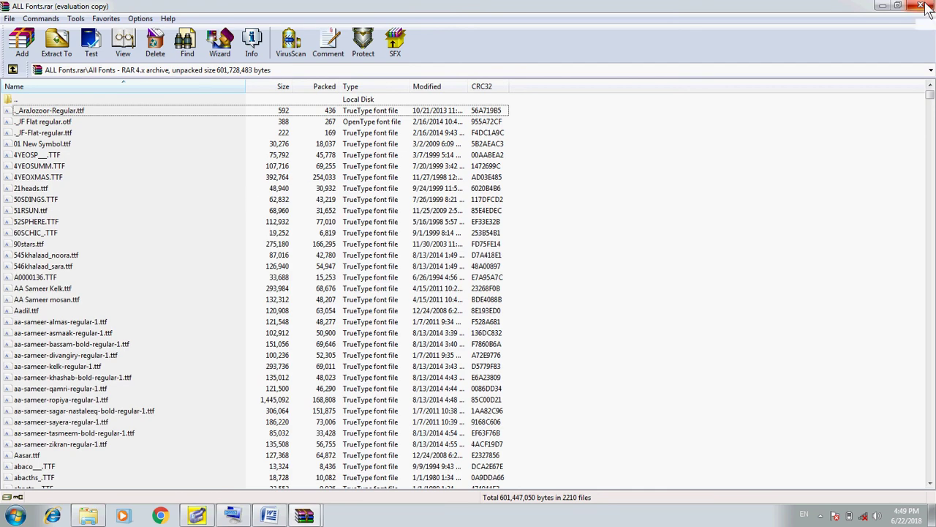
{"action": "left_click", "coordinate": [922, 6]}
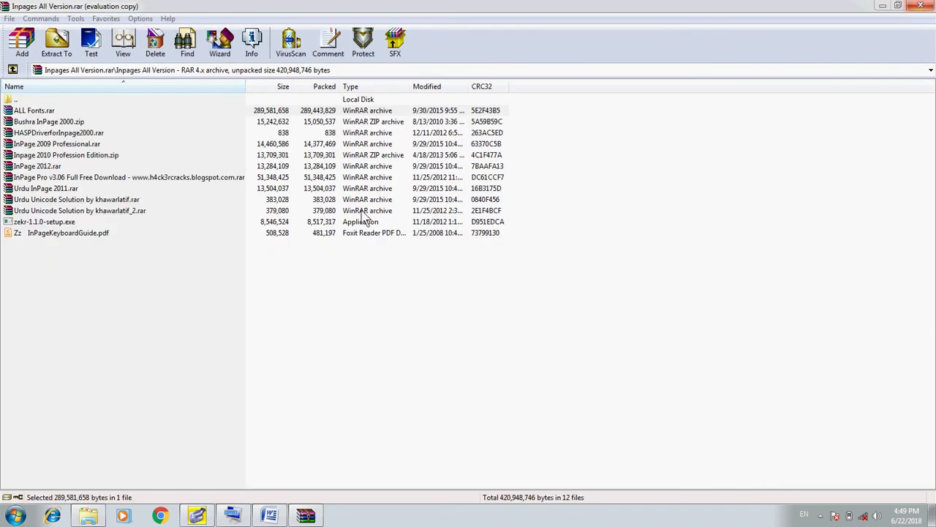
{"action": "left_click", "coordinate": [80, 115]}
{"action": "left_click", "coordinate": [79, 115]}
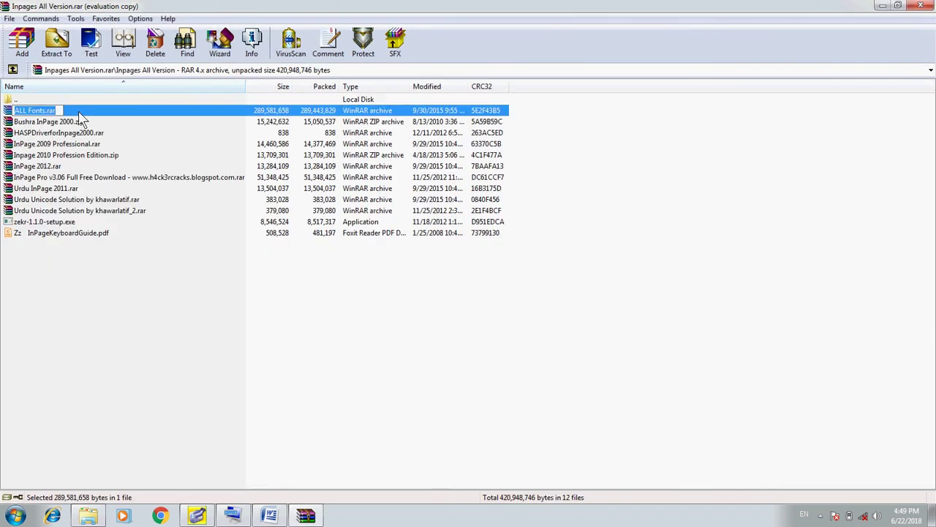
{"action": "left_click", "coordinate": [135, 326]}
{"action": "left_click", "coordinate": [920, 6]}
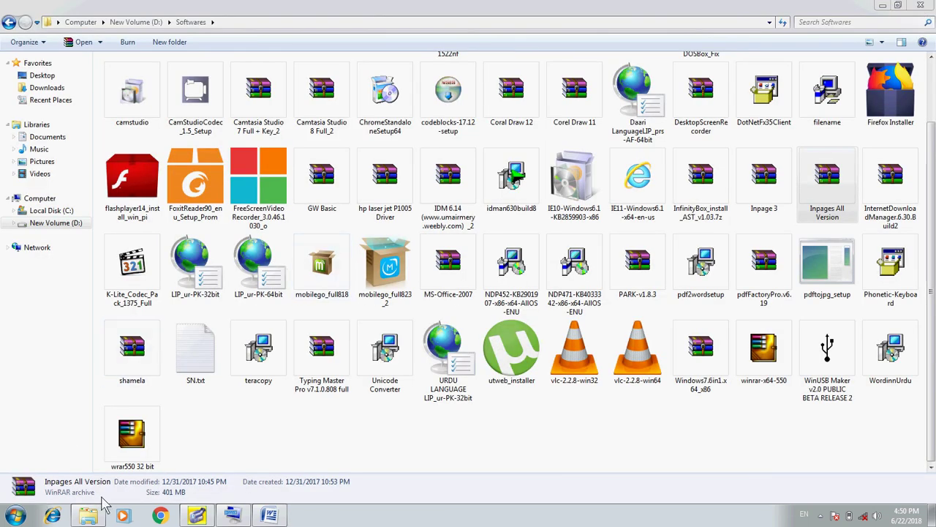
Browse to C:\Windows\Fonts to view the installed fonts, then close that window.
{"action": "key", "text": "super+e"}
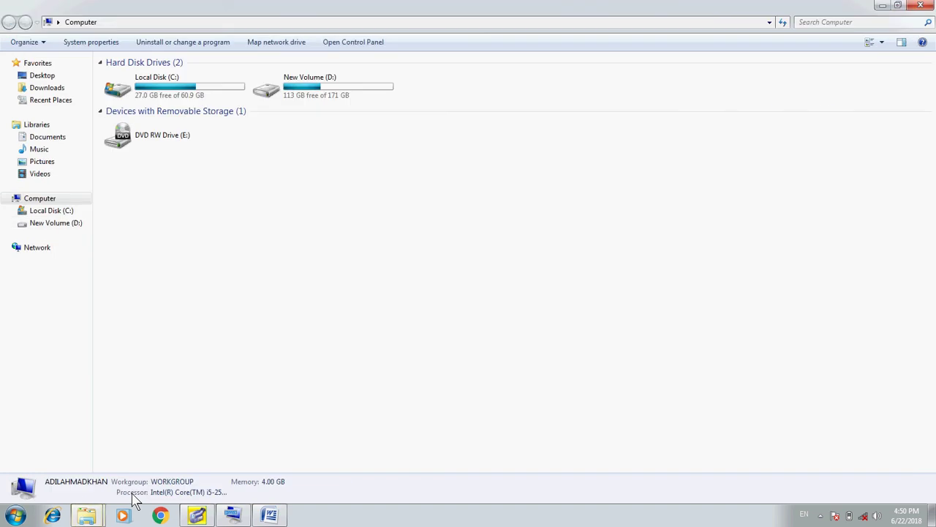
{"action": "double_click", "coordinate": [185, 94]}
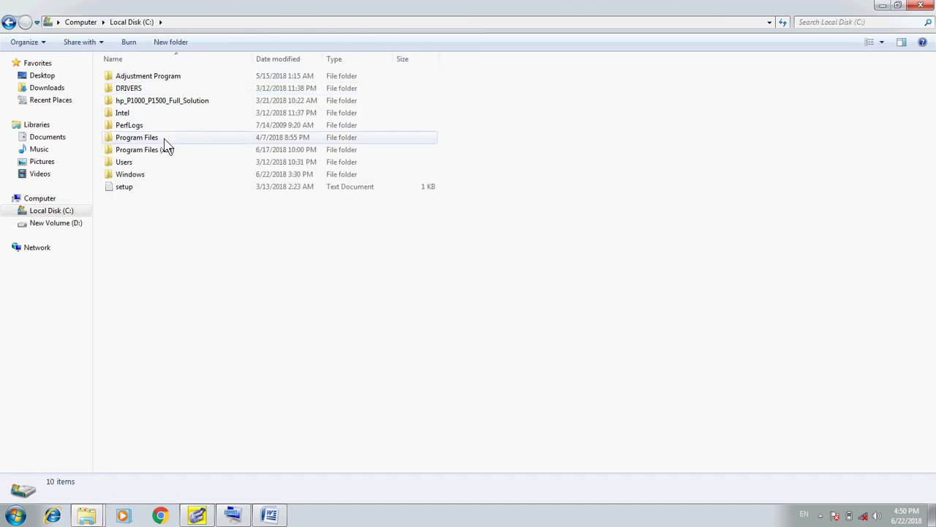
{"action": "double_click", "coordinate": [163, 177]}
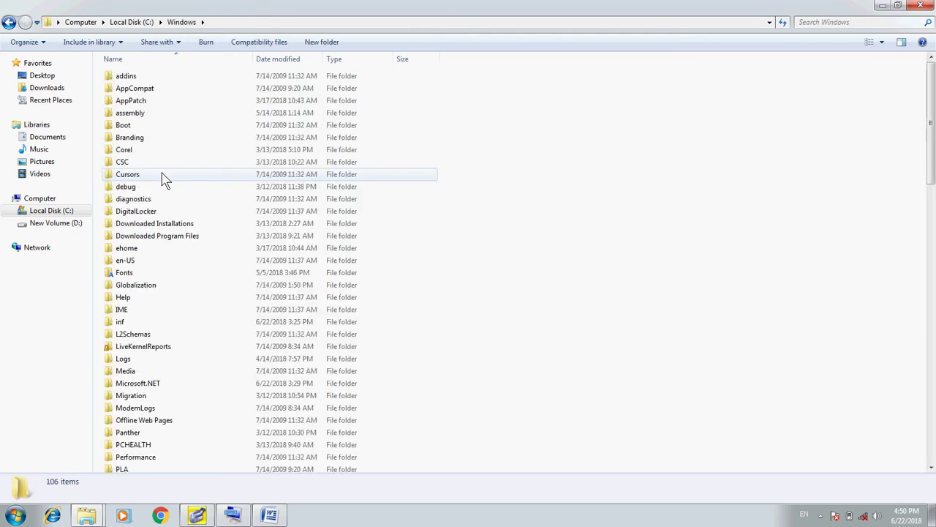
{"action": "left_click", "coordinate": [157, 276]}
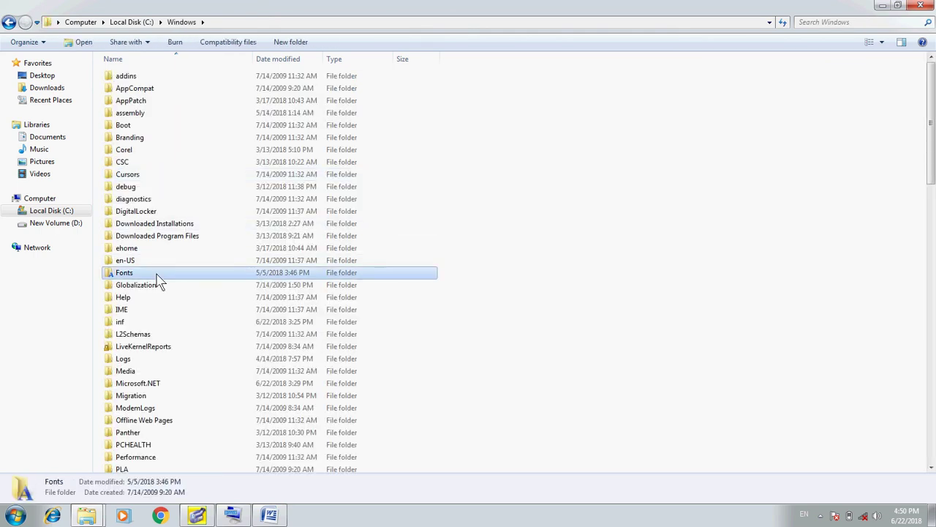
{"action": "double_click", "coordinate": [157, 276]}
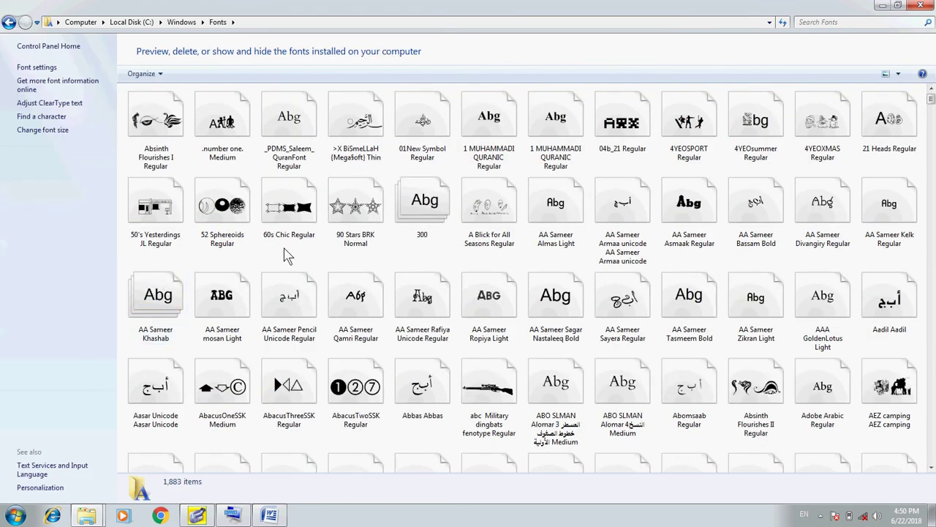
{"action": "left_click", "coordinate": [921, 6]}
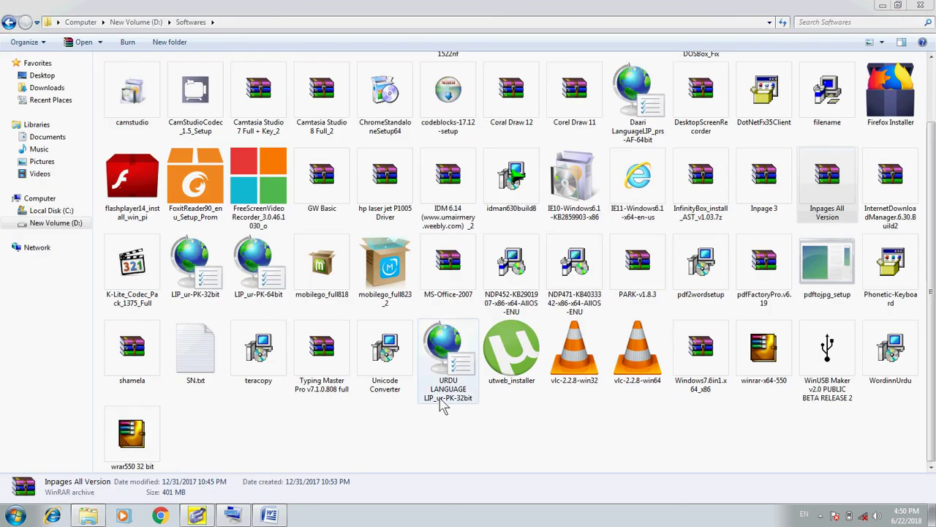
Close the Softwares window, refresh the desktop four times, and open the language bar Settings.
{"action": "left_click", "coordinate": [919, 7]}
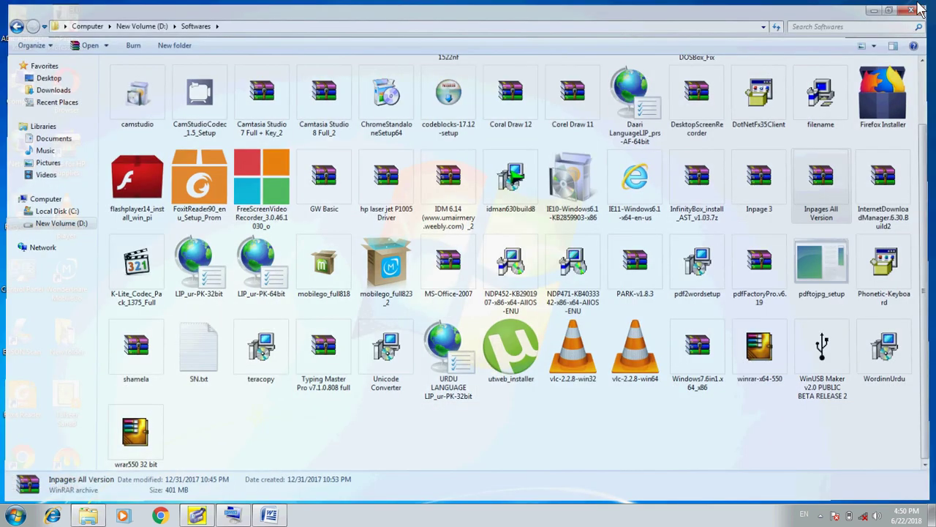
{"action": "right_click", "coordinate": [581, 83]}
{"action": "left_click", "coordinate": [611, 120]}
{"action": "right_click", "coordinate": [612, 126]}
{"action": "left_click", "coordinate": [635, 151]}
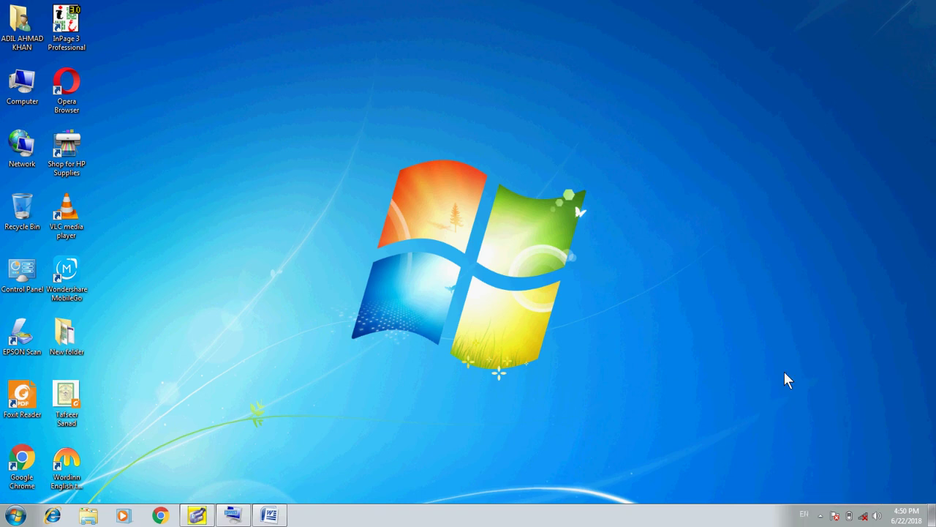
{"action": "right_click", "coordinate": [698, 182]}
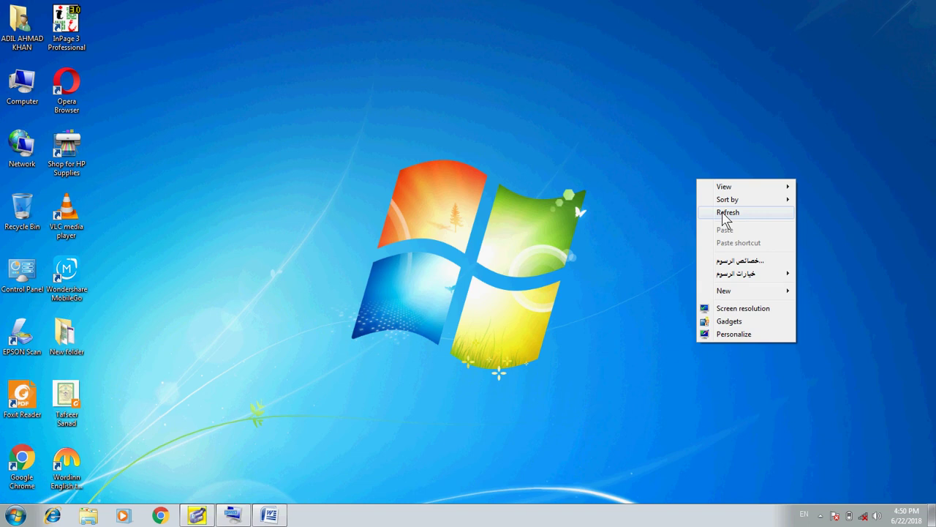
{"action": "left_click", "coordinate": [725, 215]}
{"action": "right_click", "coordinate": [682, 71]}
{"action": "left_click", "coordinate": [713, 104]}
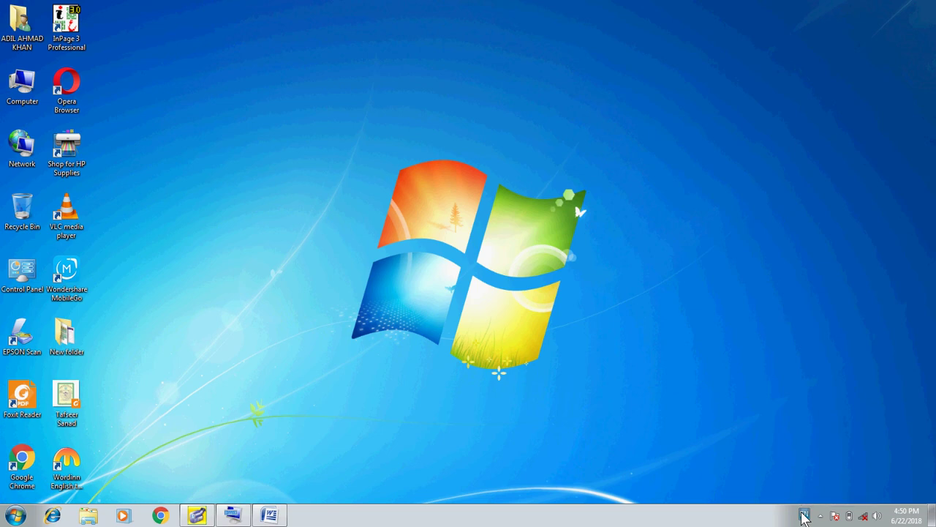
{"action": "right_click", "coordinate": [804, 517]}
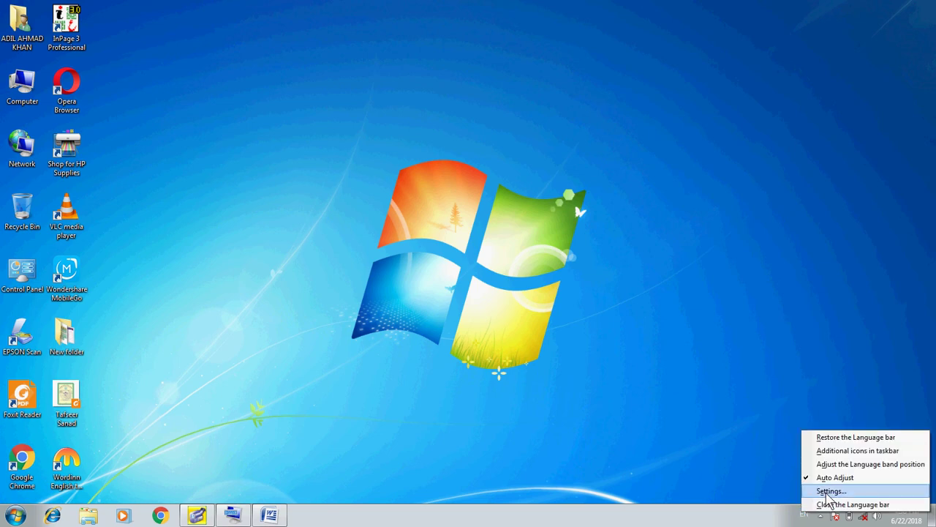
{"action": "left_click", "coordinate": [826, 491]}
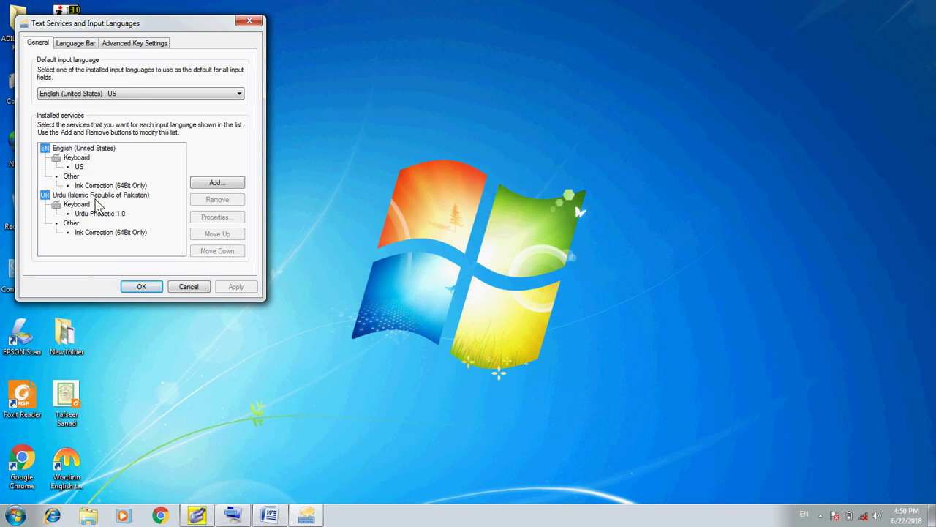
Confirm the Urdu Phonetic 1.0 keyboard is listed under Urdu (Pakistan), then cancel the language settings.
{"action": "left_click", "coordinate": [97, 222]}
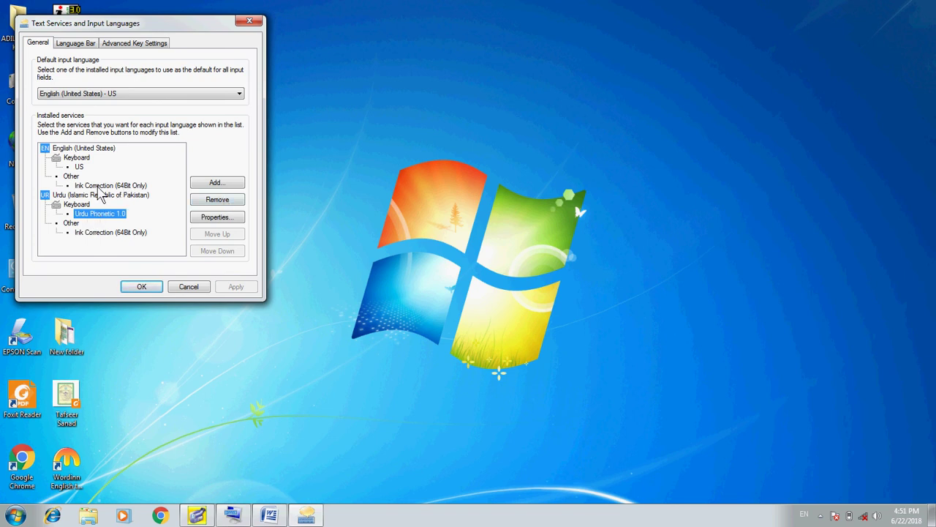
{"action": "left_click", "coordinate": [106, 195]}
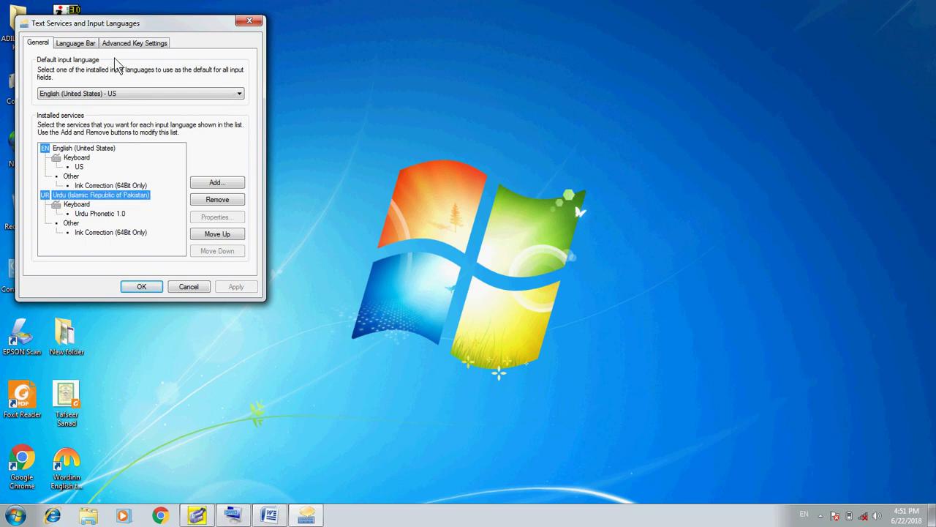
{"action": "left_click", "coordinate": [216, 183]}
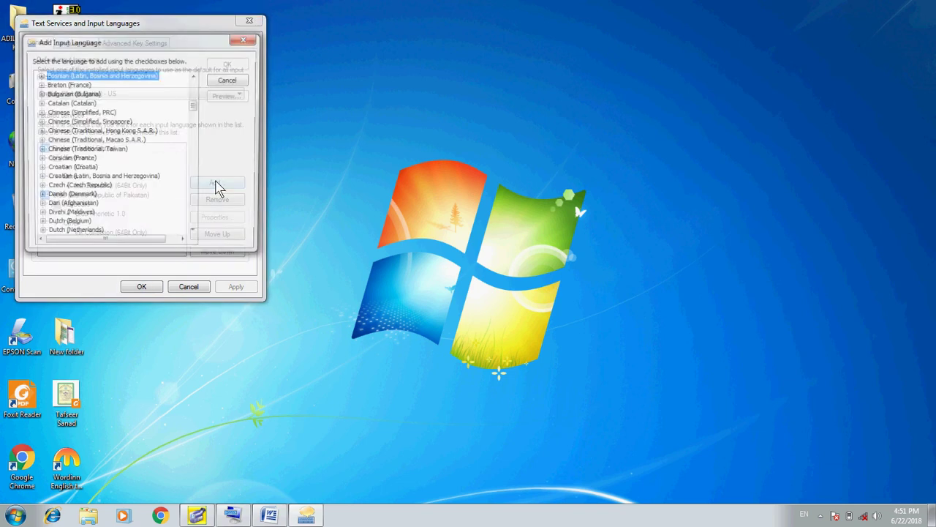
{"action": "mouse_move", "coordinate": [194, 104]}
{"action": "left_mouse_down"}
{"action": "mouse_move", "coordinate": [196, 230]}
{"action": "mouse_move", "coordinate": [193, 220]}
{"action": "left_mouse_up"}
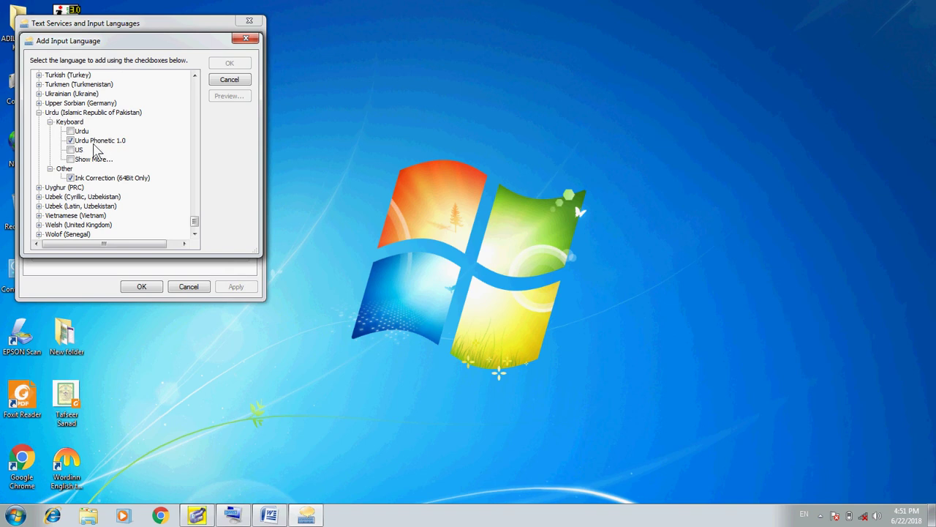
{"action": "left_click", "coordinate": [240, 63]}
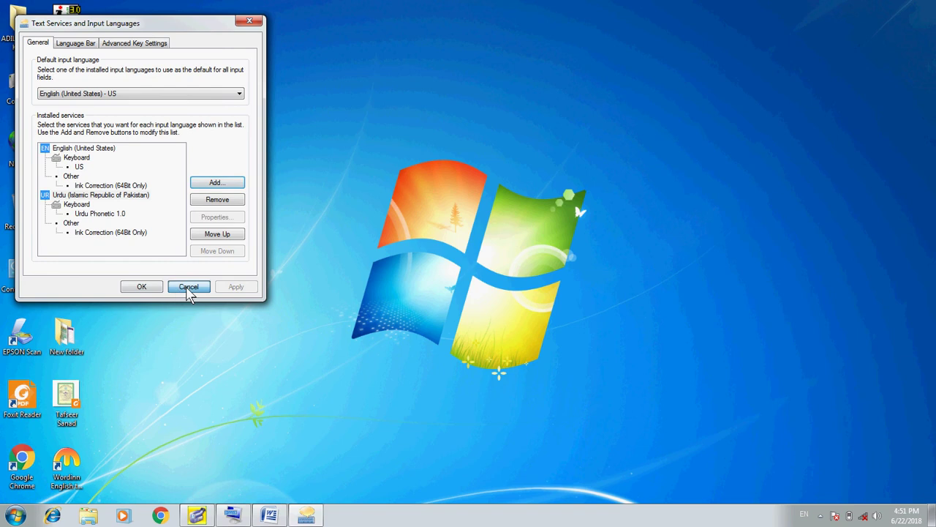
{"action": "left_click", "coordinate": [188, 287]}
{"action": "right_click", "coordinate": [358, 134]}
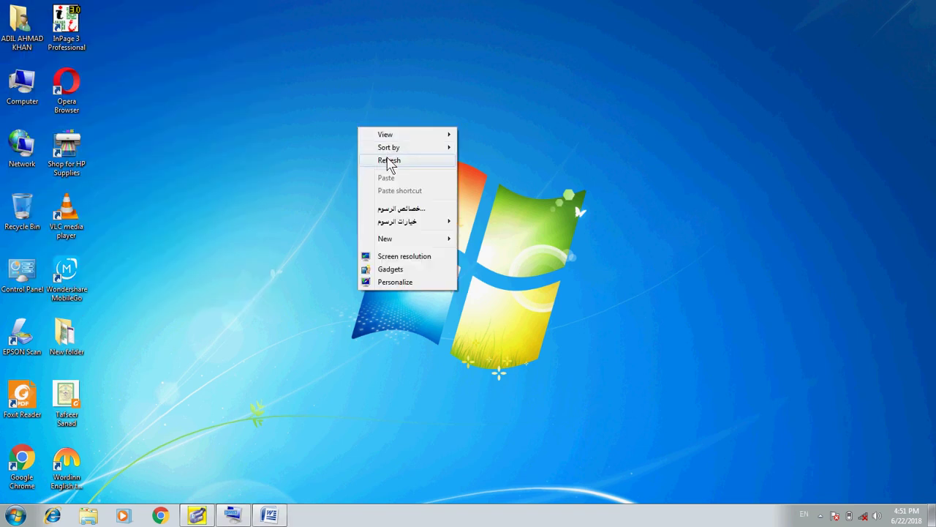
Refresh the desktop, then briefly open and close the On-Screen Keyboard.
{"action": "left_click", "coordinate": [388, 161]}
{"action": "left_click", "coordinate": [233, 516]}
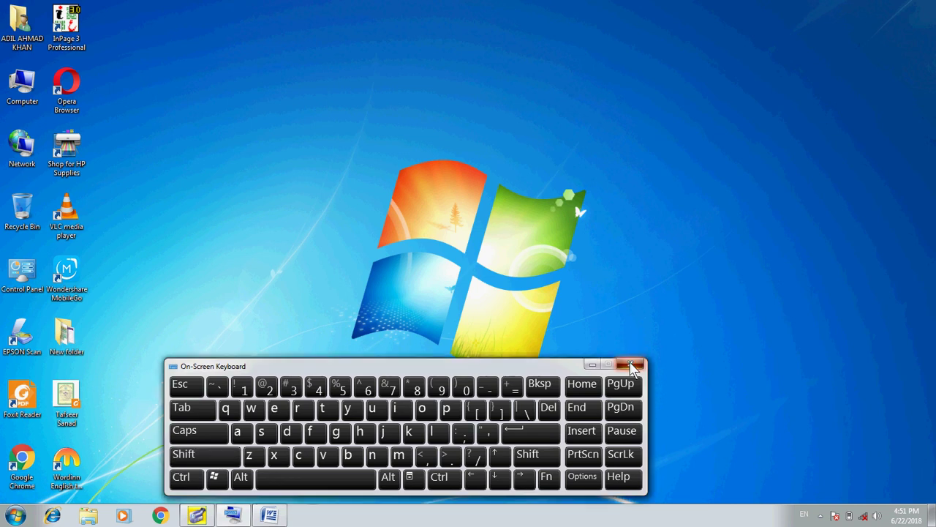
{"action": "left_click", "coordinate": [633, 365]}
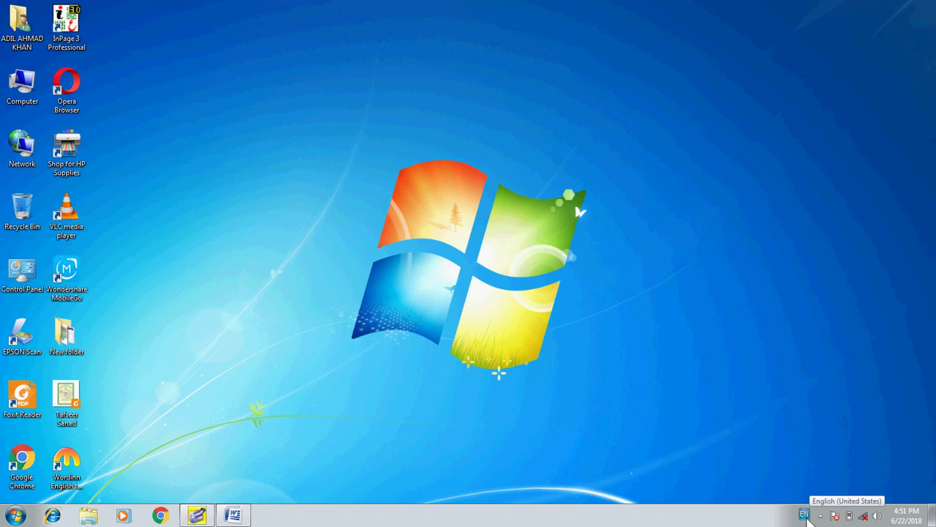
Toggle the input language to Urdu and back to English, refresh the desktop, and restore Word.
{"action": "key", "text": "alt+shift"}
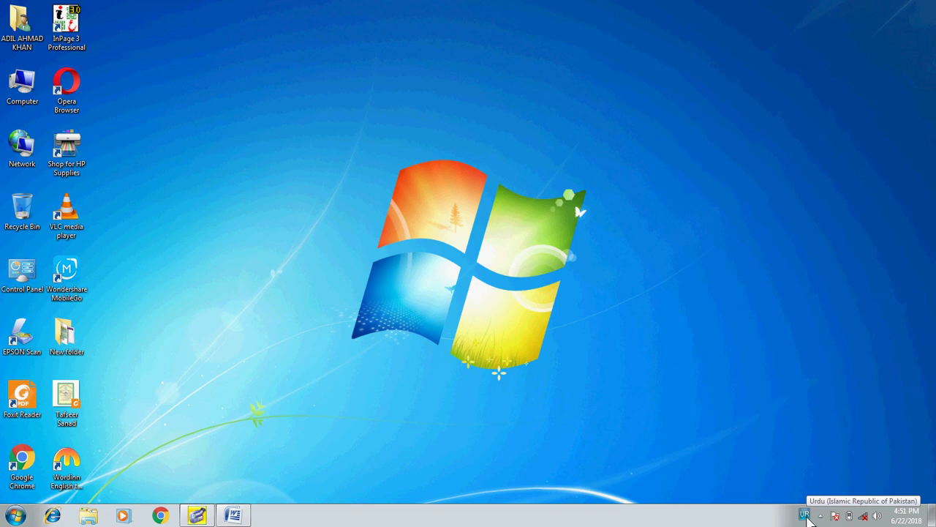
{"action": "key", "text": "alt+shift"}
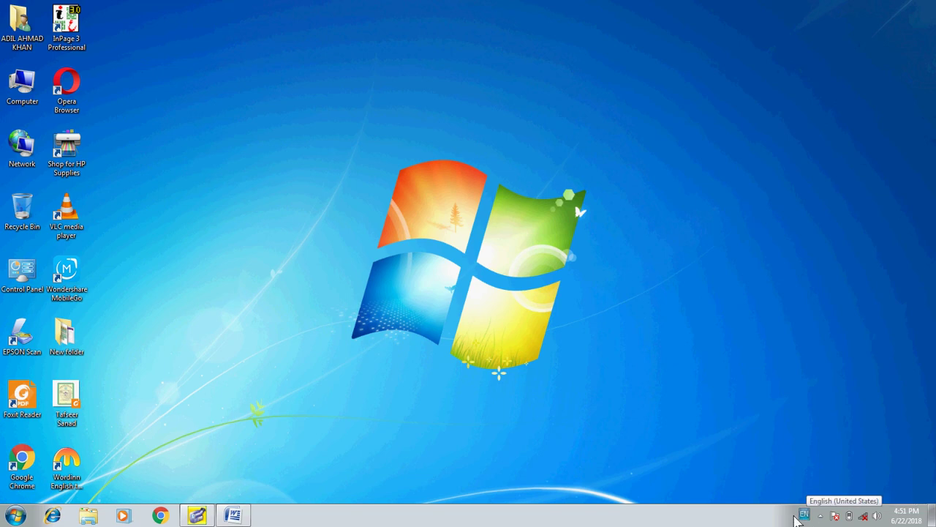
{"action": "right_click", "coordinate": [678, 205]}
{"action": "left_click", "coordinate": [707, 237]}
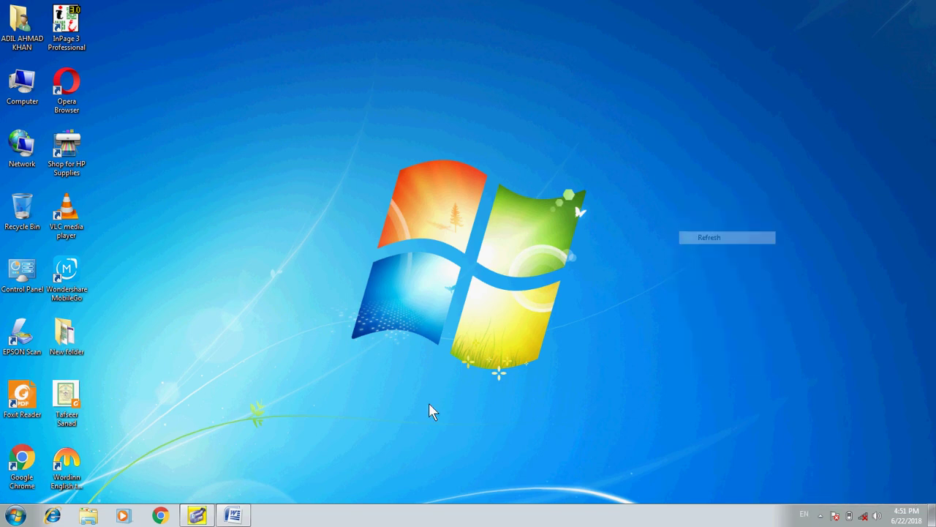
{"action": "left_click", "coordinate": [229, 516]}
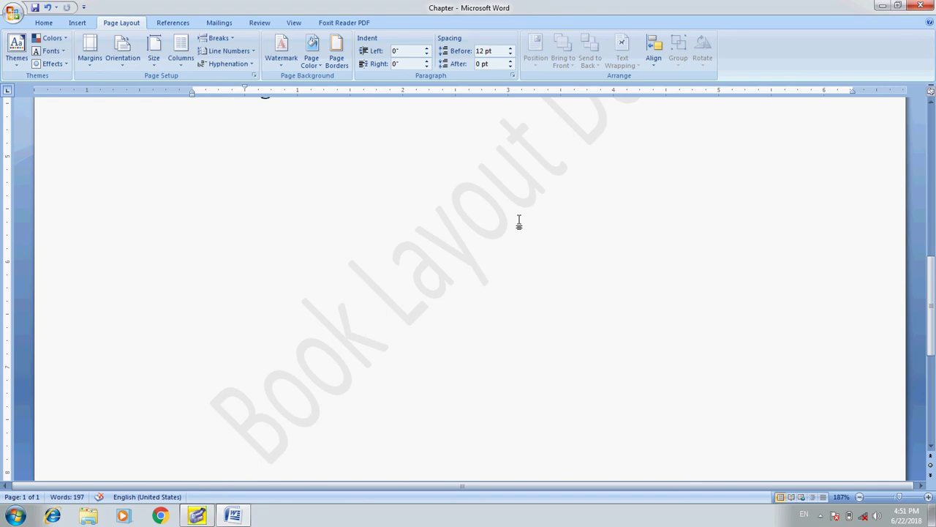
Close the Chapter document and start a new blank document with right-to-left text direction.
{"action": "key", "text": "ctrl+Home"}
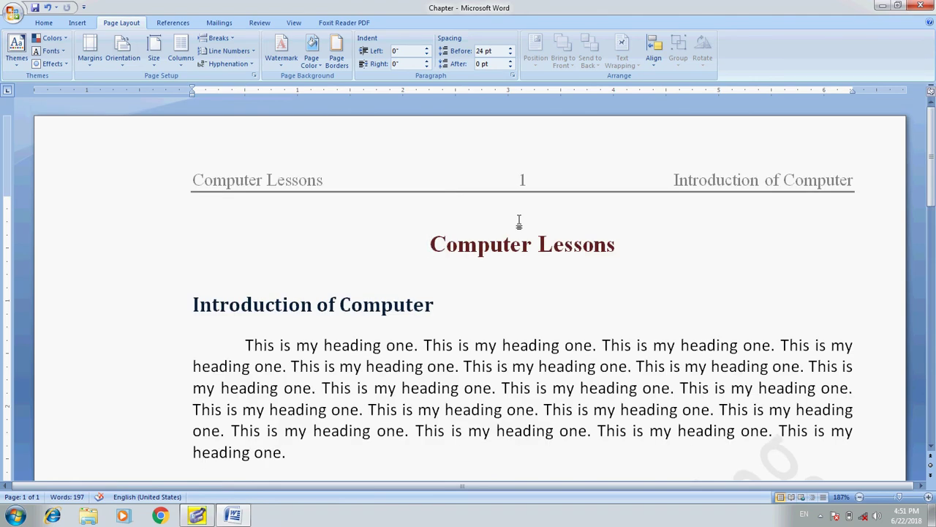
{"action": "key", "text": "ctrl+w"}
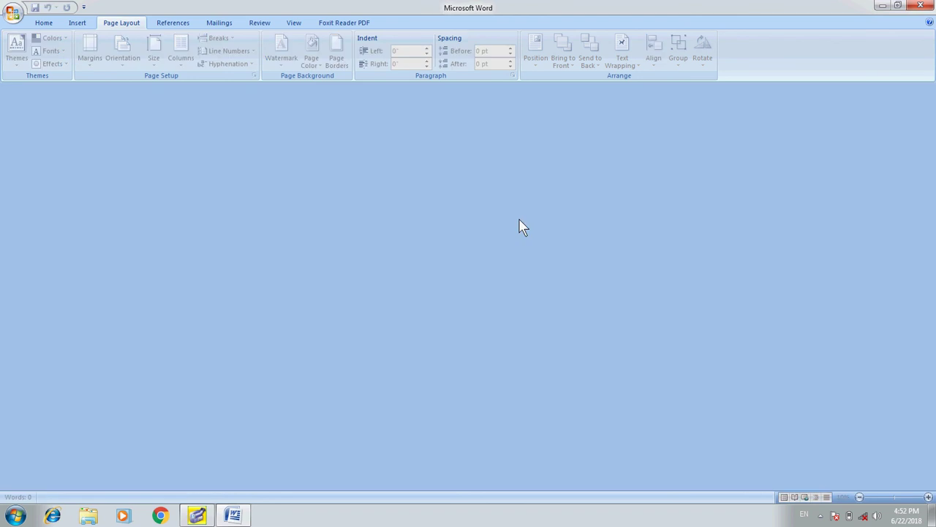
{"action": "key", "text": "ctrl+n"}
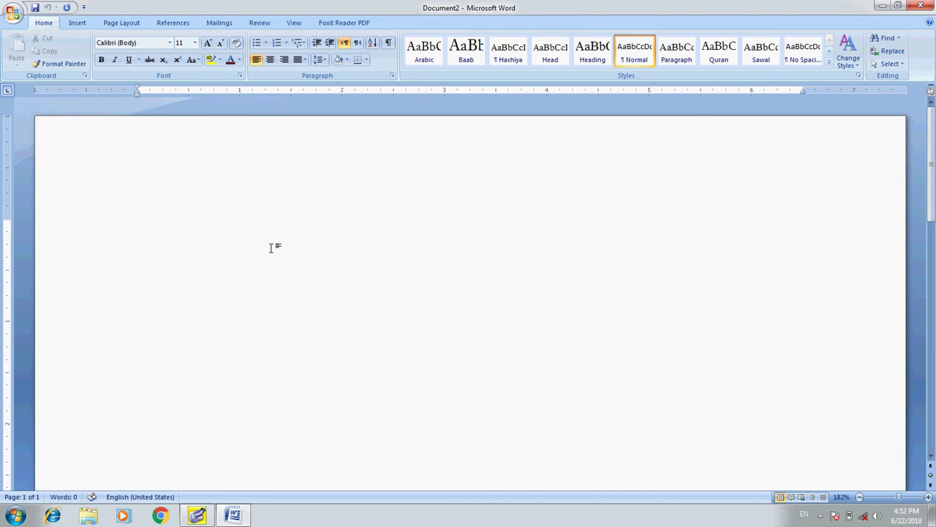
{"action": "key", "text": "ctrl+a"}
{"action": "left_click", "coordinate": [360, 48]}
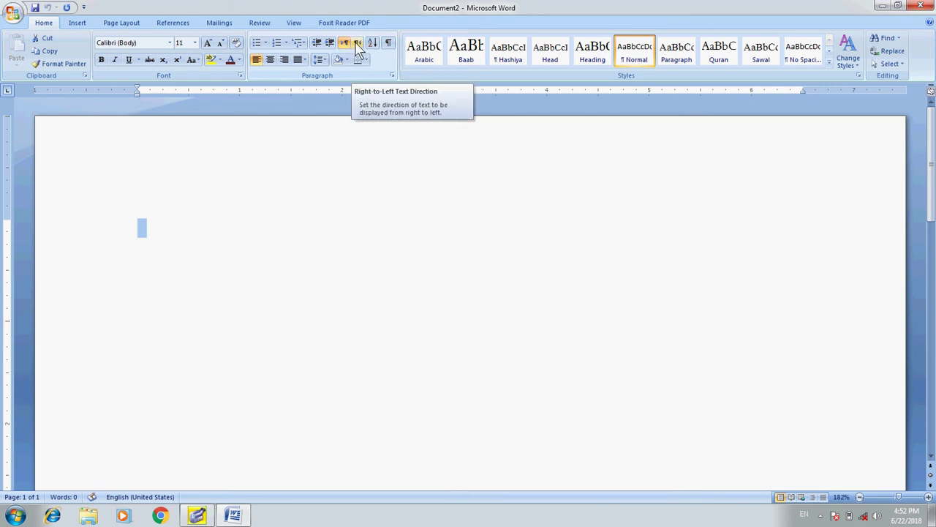
{"action": "left_click", "coordinate": [358, 46]}
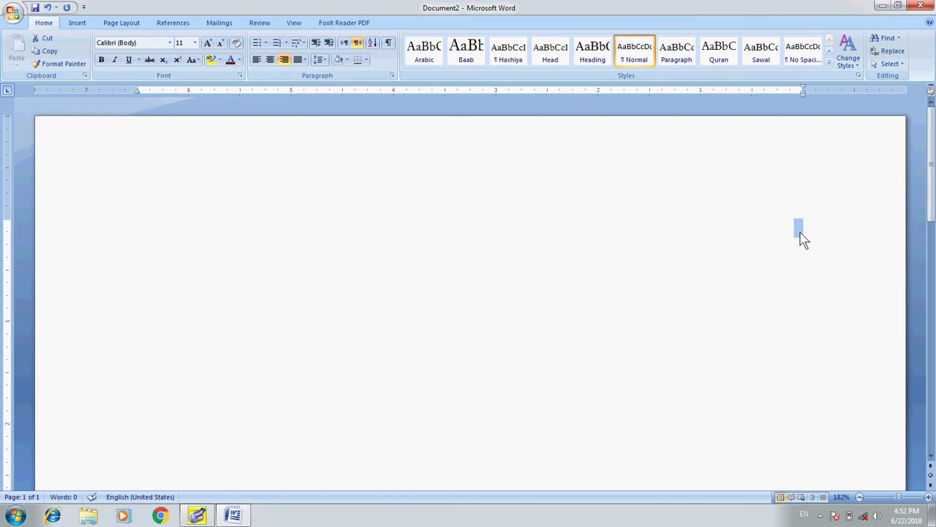
Set the text size to 18 pt and justify the paragraph, leaving line spacing unchanged.
{"action": "left_click", "coordinate": [195, 42]}
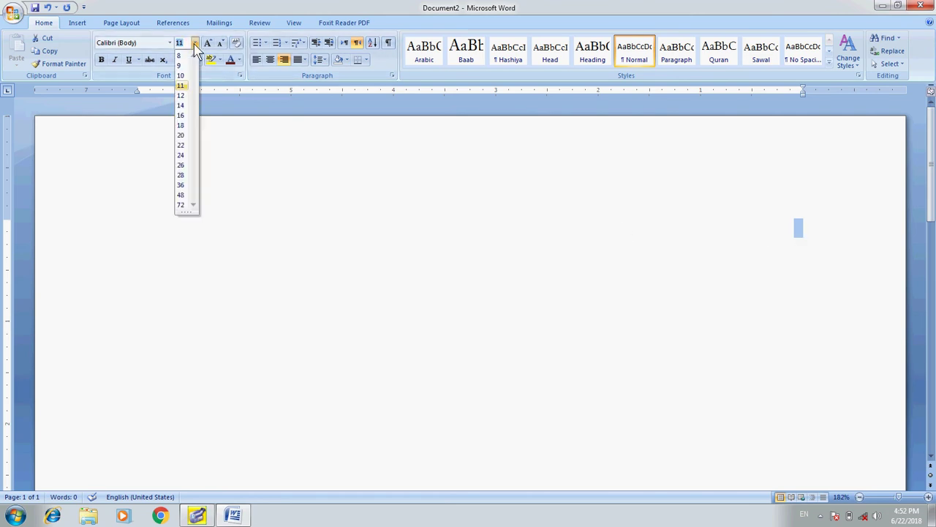
{"action": "left_click", "coordinate": [181, 126]}
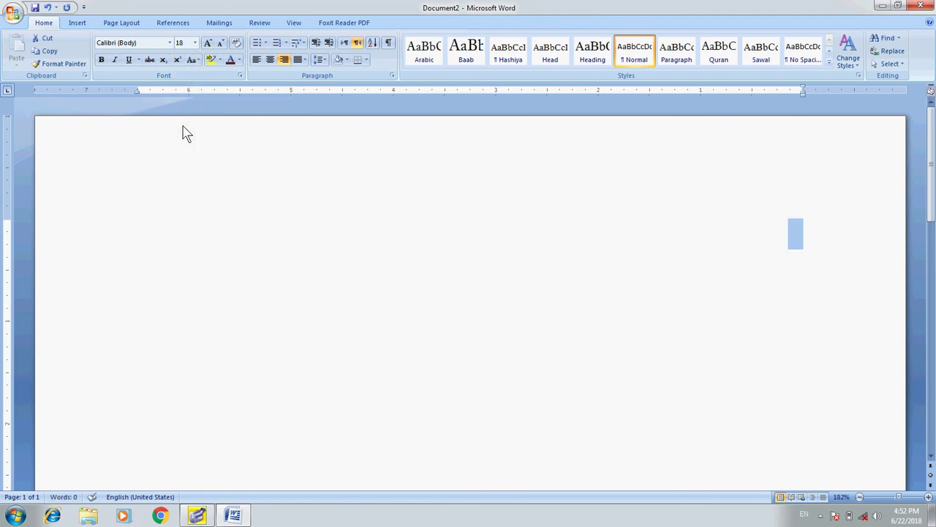
{"action": "left_click", "coordinate": [195, 42]}
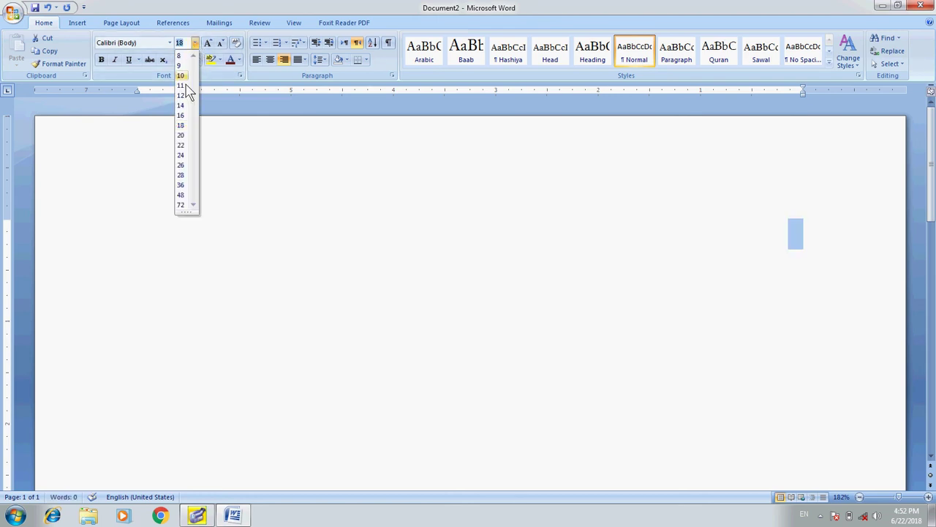
{"action": "left_click", "coordinate": [182, 125]}
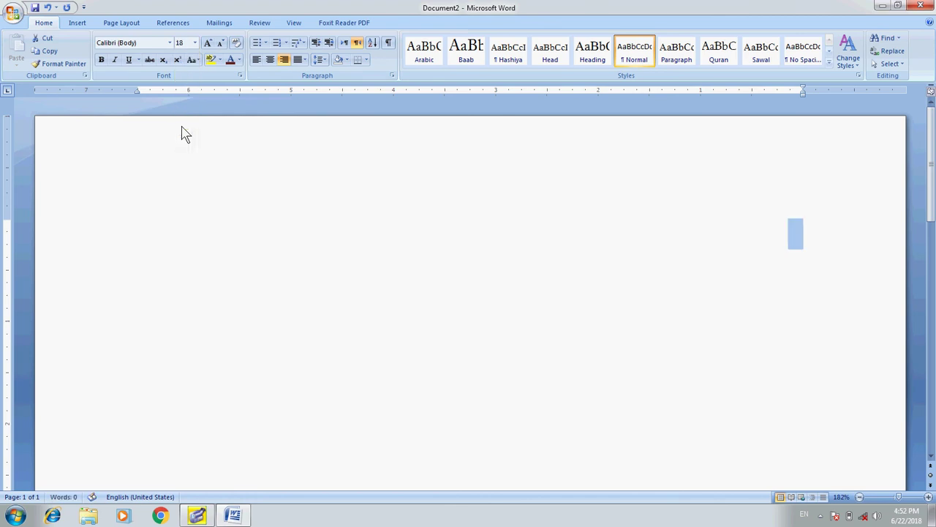
{"action": "left_click", "coordinate": [305, 60]}
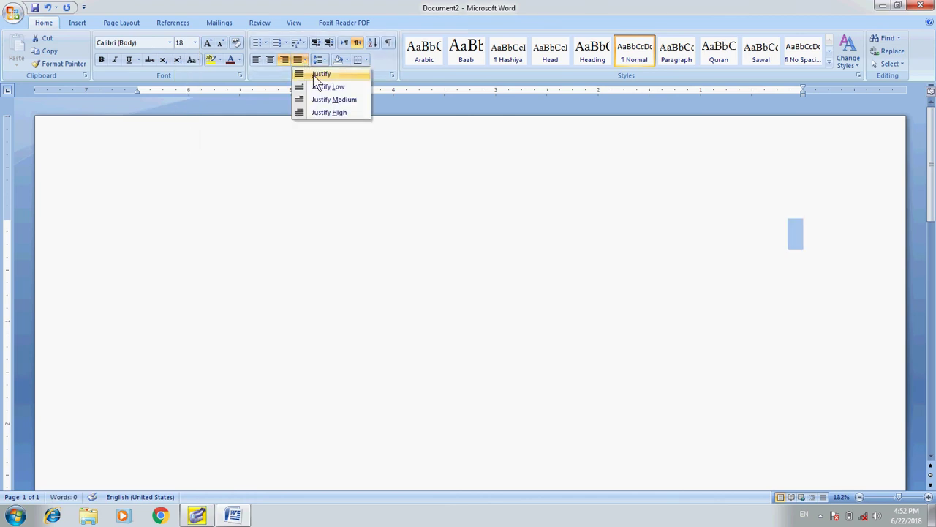
{"action": "left_click", "coordinate": [316, 76]}
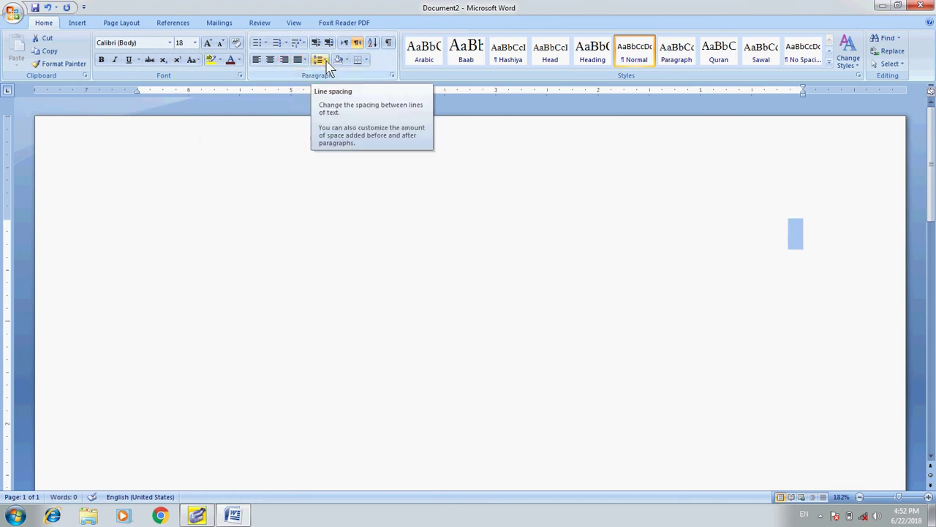
{"action": "left_click", "coordinate": [326, 62]}
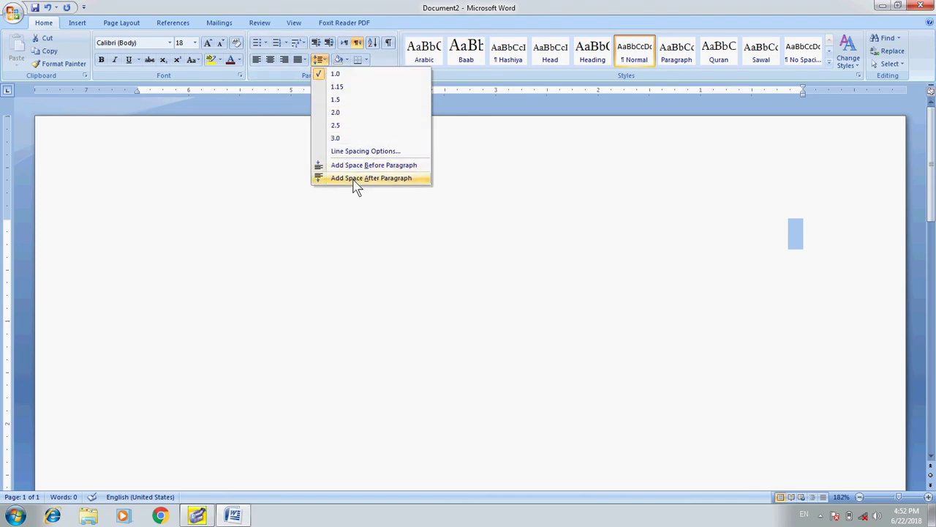
{"action": "left_click", "coordinate": [454, 7]}
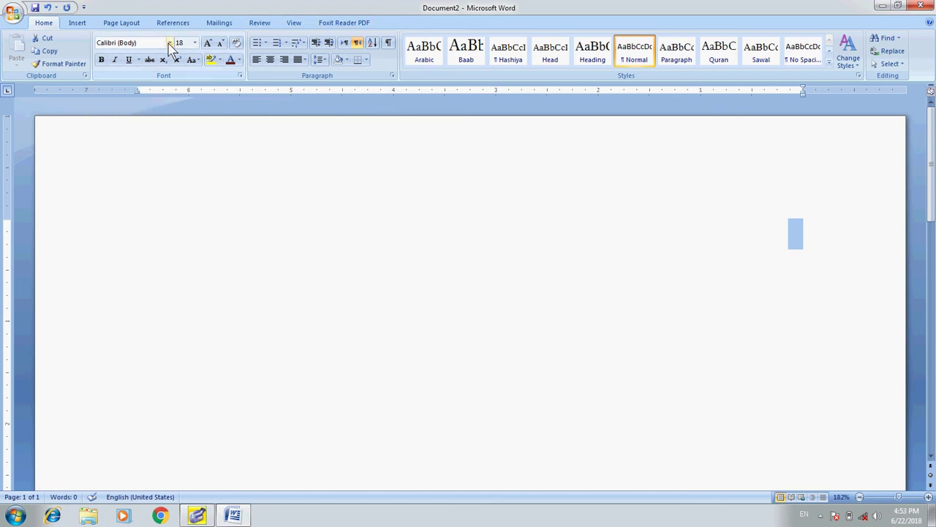
{"action": "left_click", "coordinate": [168, 44]}
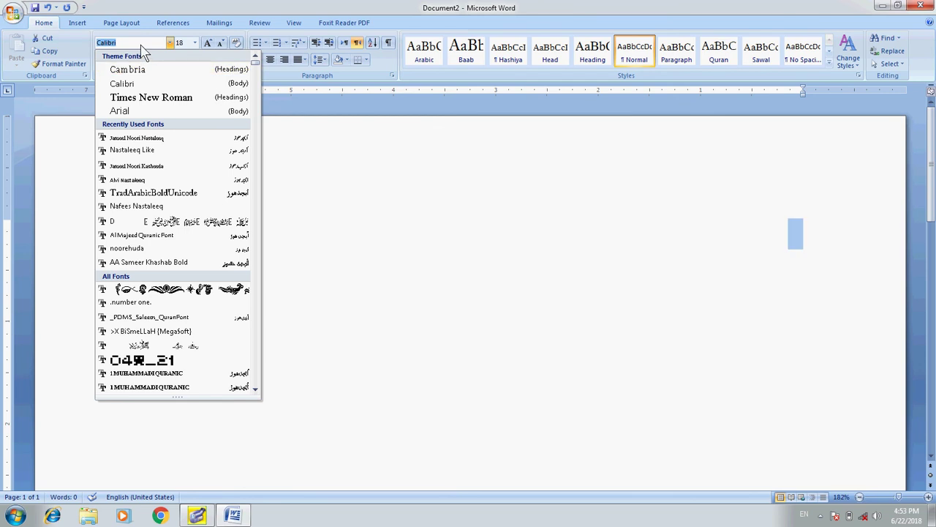
Enter Alvi Nastaleeq in the Font box to apply it to Document2.
{"action": "type", "text": "Alvi "}
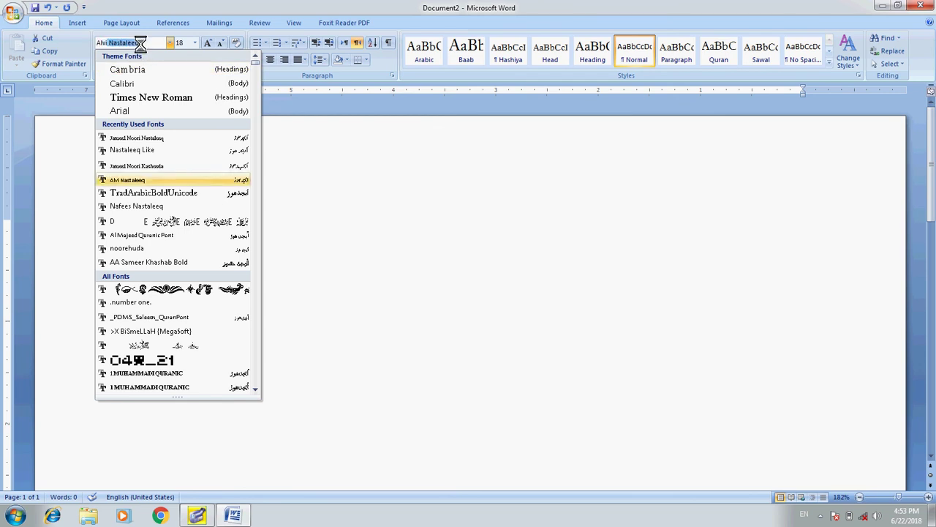
{"action": "type", "text": "Nastaleeq"}
{"action": "key", "text": "Return"}
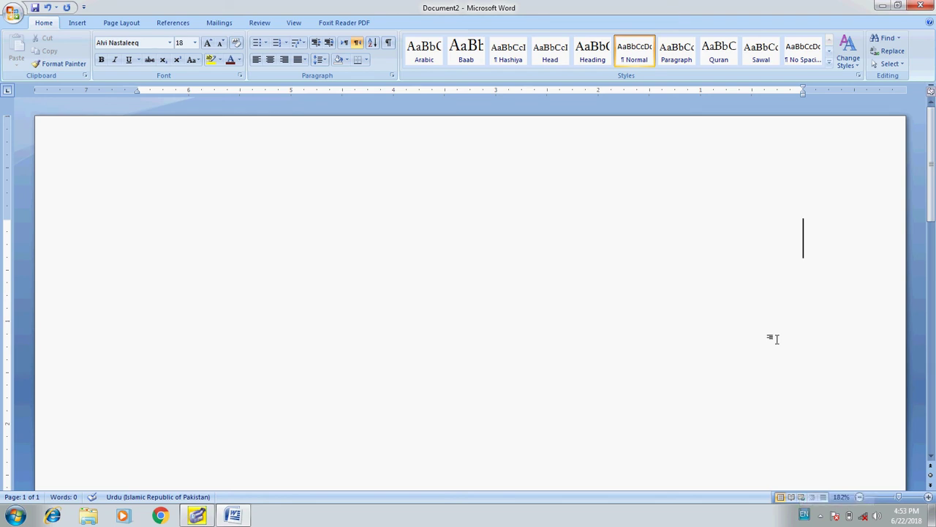
Switch the keyboard to Urdu, type 'بسم اللہ الرحمٰن الرحیم', and start a new line below.
{"action": "key", "text": "alt"}
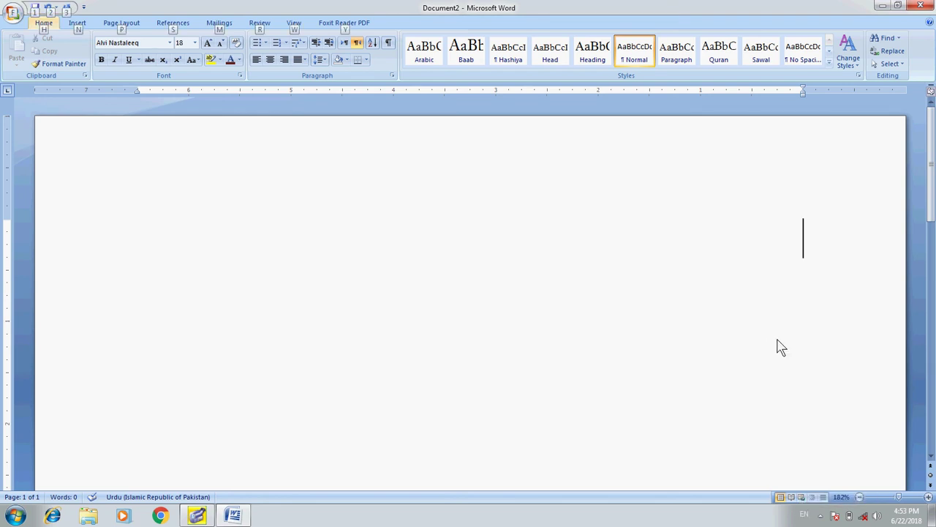
{"action": "key", "text": "alt+shift"}
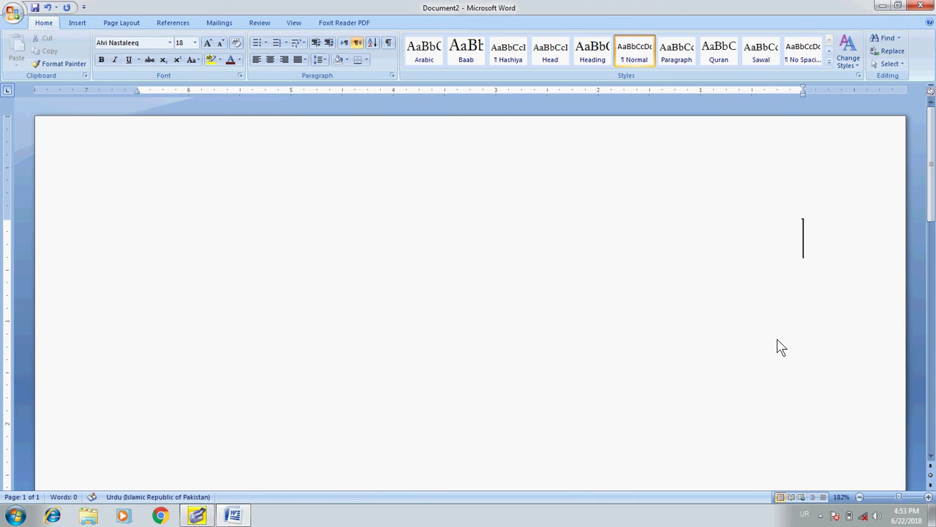
{"action": "type", "text": "بسم اللہ الرح"}
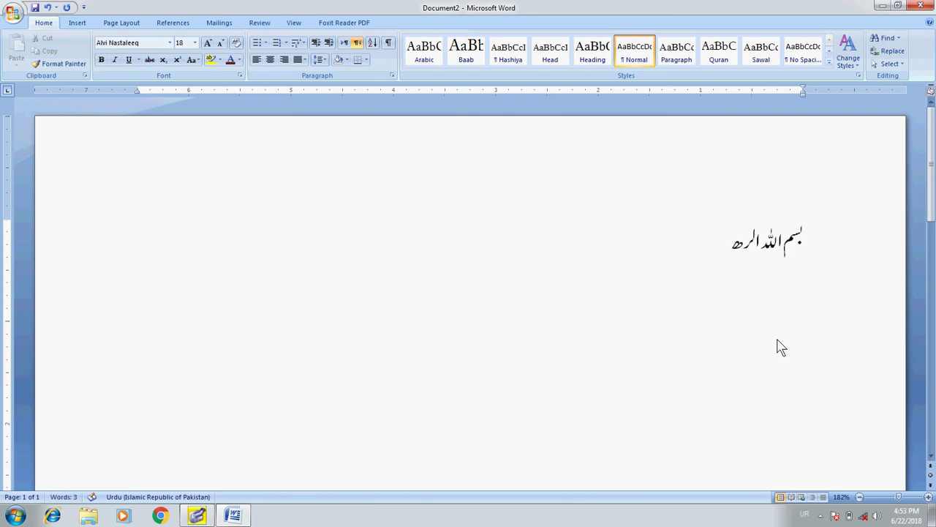
{"action": "type", "text": "مٰن الرحیم"}
{"action": "key", "text": "Return"}
{"action": "key", "text": "shift+End"}
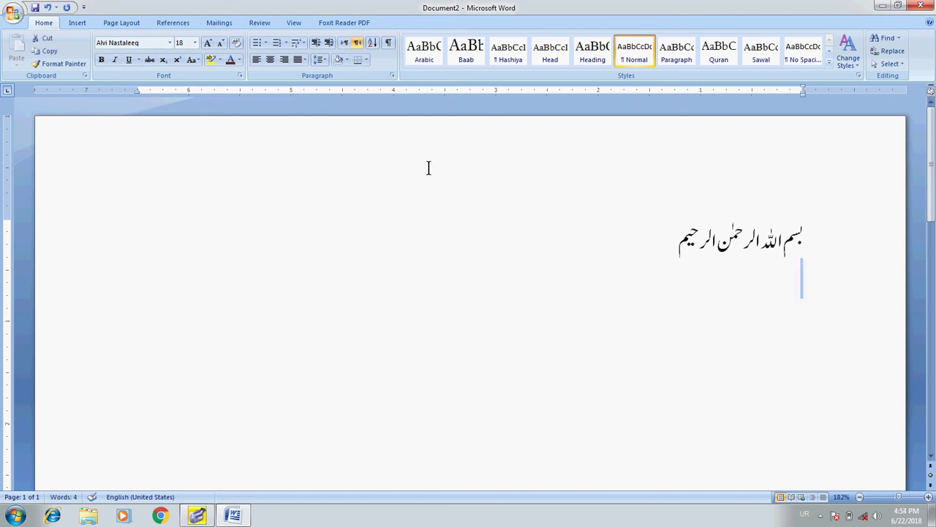
Set the empty second line's font to Jameel Noori Nastaleeq.
{"action": "left_click", "coordinate": [154, 43]}
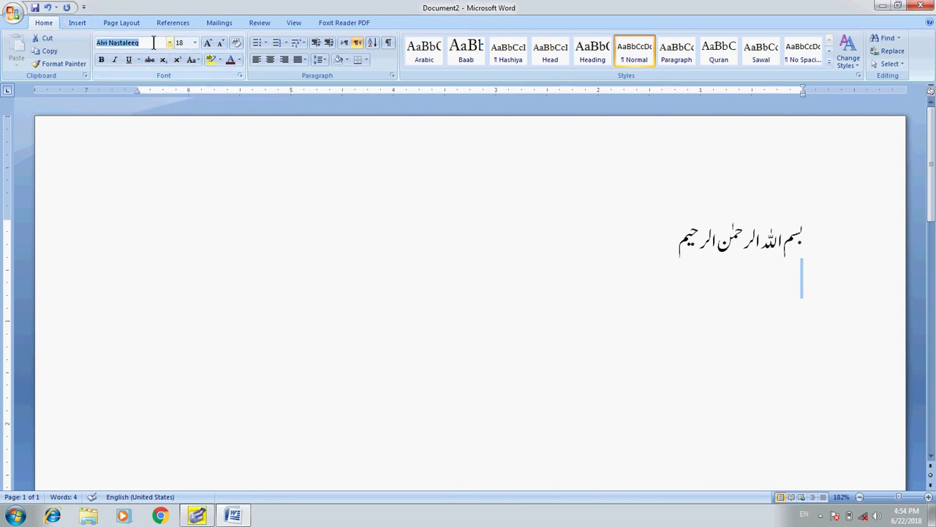
{"action": "type", "text": "Ja"}
{"action": "type", "text": "ori Nasta"}
{"action": "type", "text": "leeq"}
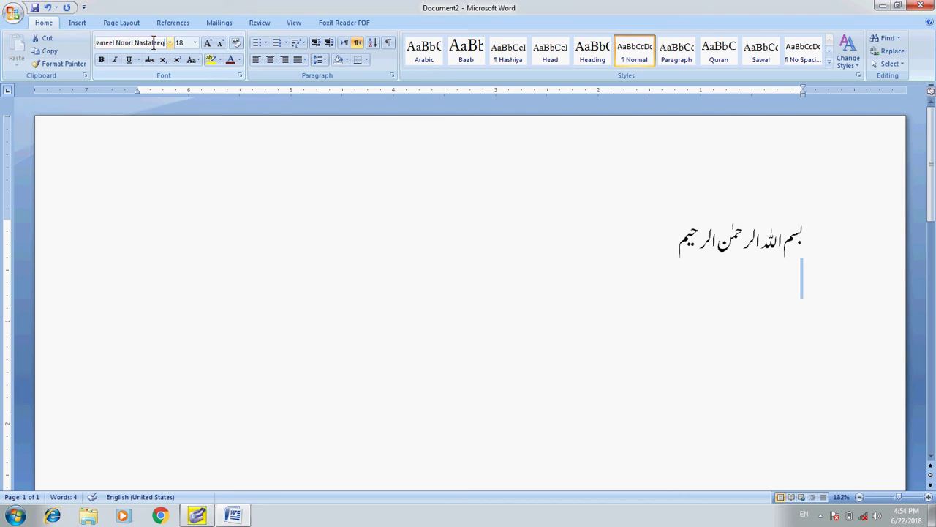
{"action": "key", "text": "Return"}
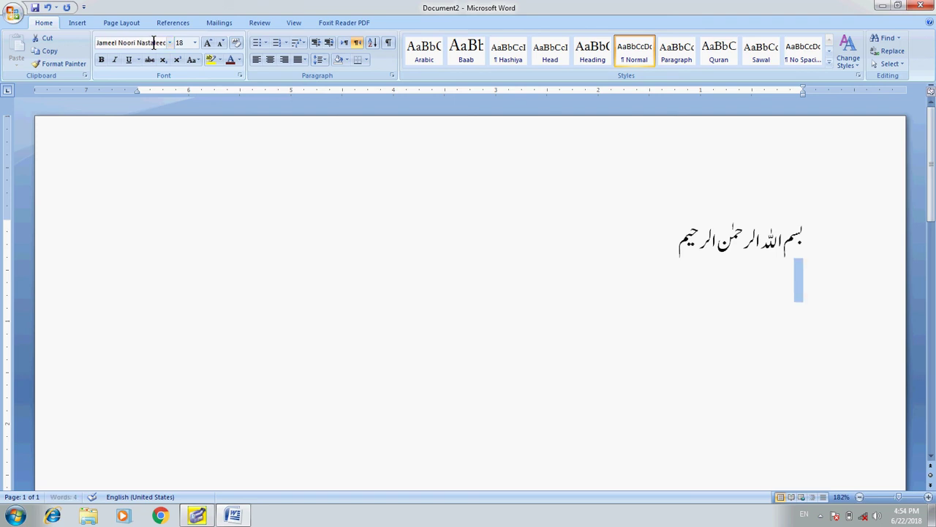
{"action": "key", "text": "Left"}
{"action": "key", "text": "Up"}
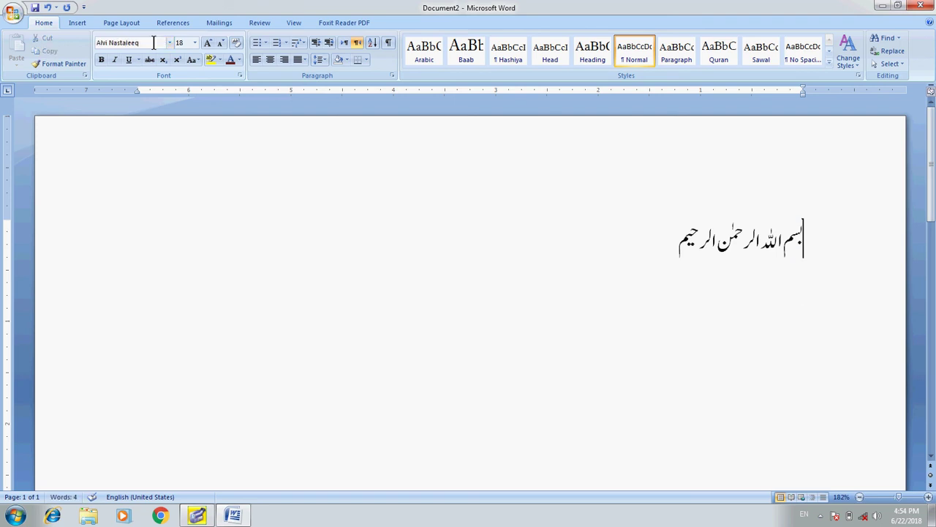
{"action": "key", "text": "Down"}
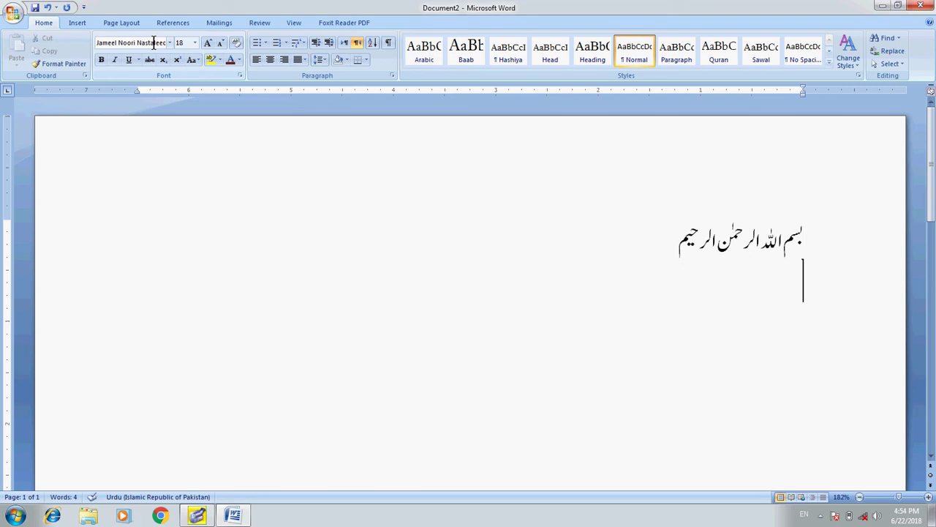
Switch to Urdu, type 'الحمدللہ رب العلمین' on the second line, and select both lines.
{"action": "key", "text": "alt+shift"}
{"action": "type", "text": "الحمدله ر"}
{"action": "key", "text": "BackSpace"}
{"action": "key", "text": "BackSpace"}
{"action": "key", "text": "BackSpace"}
{"action": "type", "text": "لله رب العلمین"}
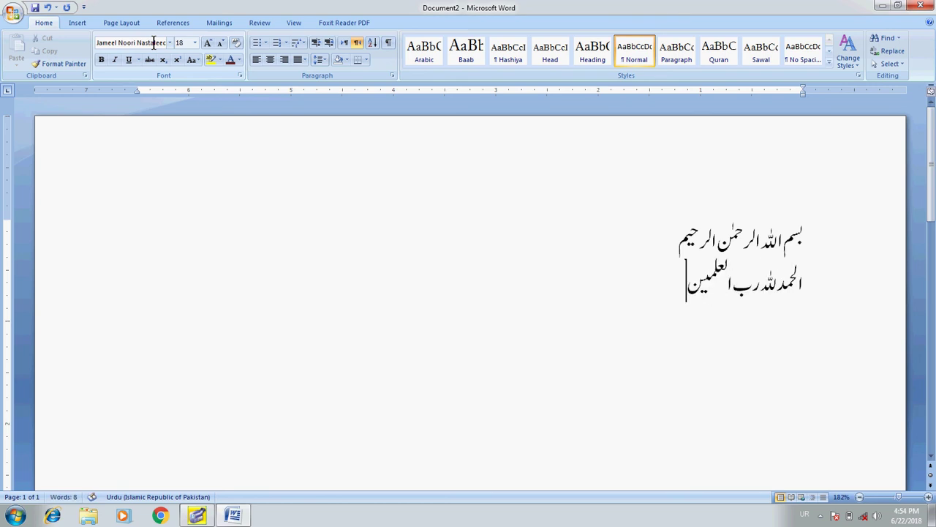
{"action": "key", "text": "shift+Home"}
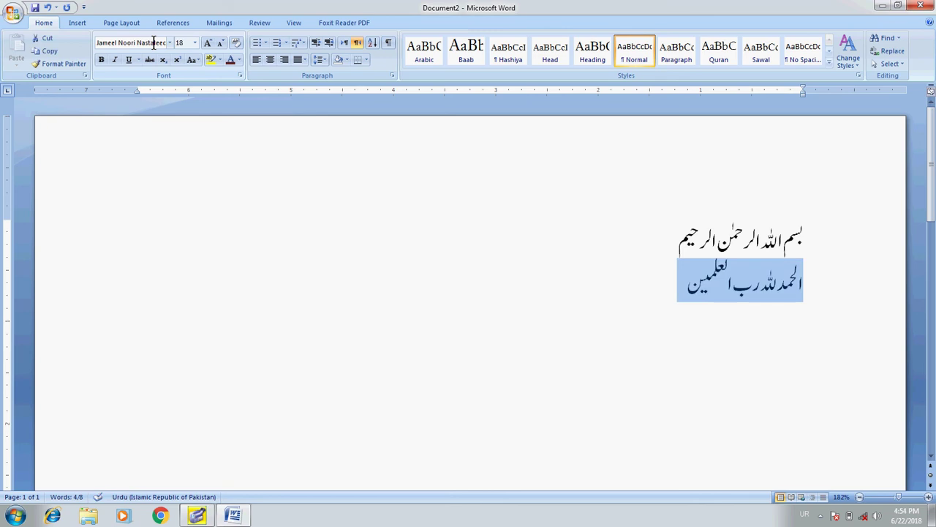
{"action": "key", "text": "shift+Up"}
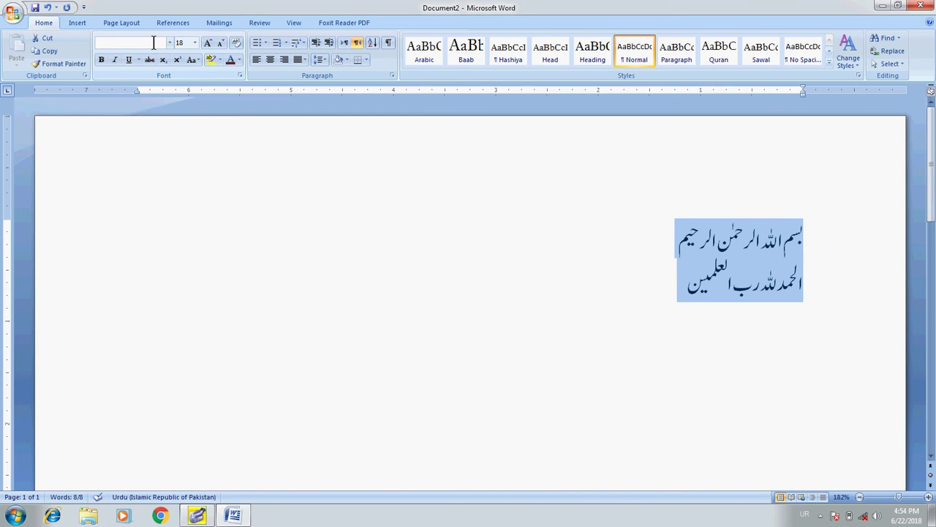
Open the recent document Tirmizi Urdu 2 and move down through its first pages.
{"action": "left_click", "coordinate": [13, 13]}
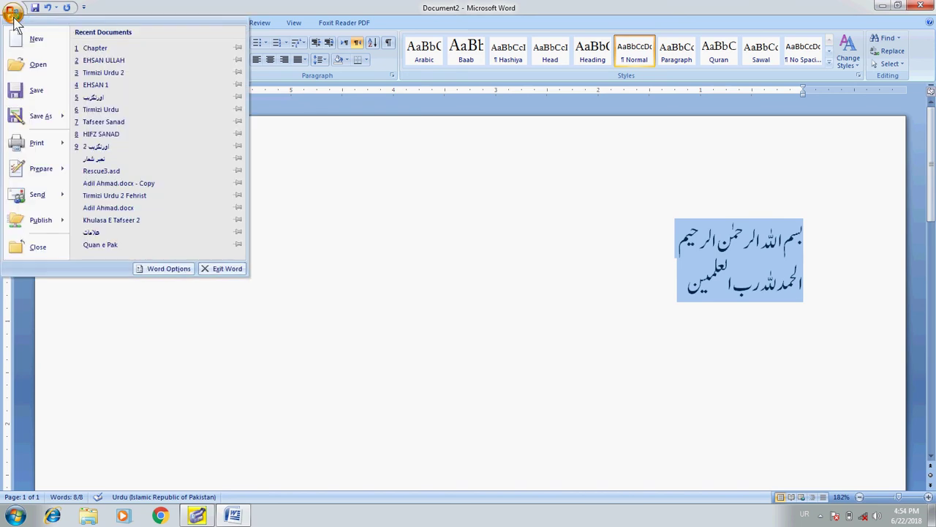
{"action": "left_click", "coordinate": [153, 76]}
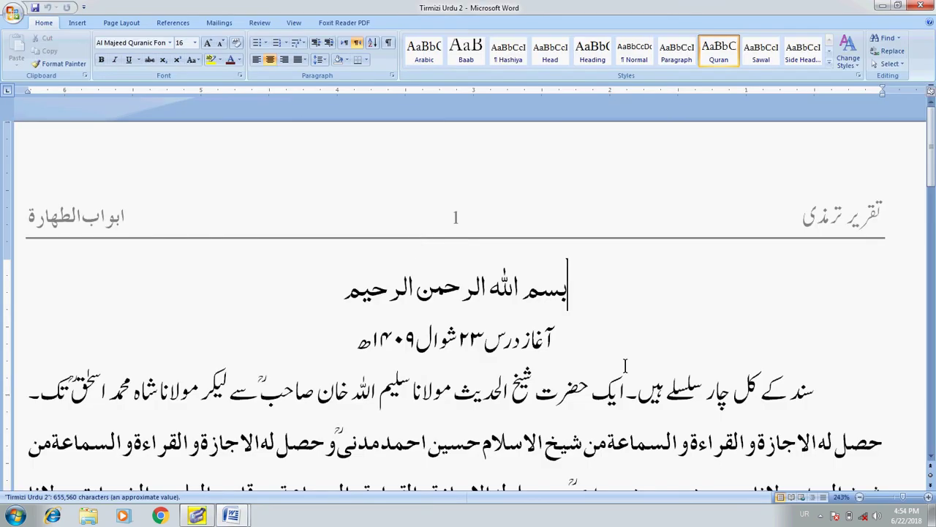
{"action": "left_click", "coordinate": [625, 366]}
{"action": "key", "text": "Down"}
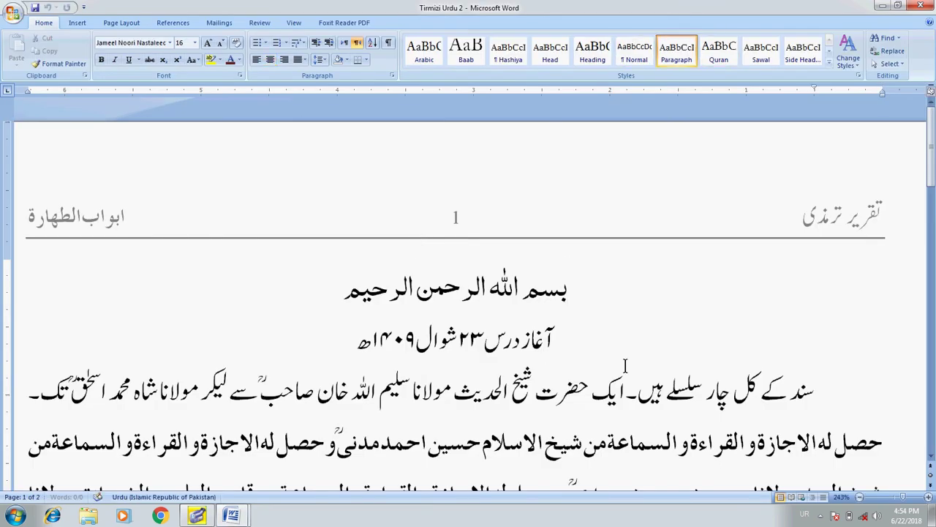
{"action": "key", "text": "Down"}
{"action": "key", "text": "Down"}
{"action": "key", "text": "Down"}
{"action": "key", "text": "Down"}
{"action": "key", "text": "Down"}
{"action": "key", "text": "Down"}
{"action": "key", "text": "Down"}
{"action": "key", "text": "Down"}
{"action": "key", "text": "Down"}
{"action": "key", "text": "Down"}
{"action": "key", "text": "Down"}
{"action": "key", "text": "Down"}
{"action": "key", "text": "Down"}
{"action": "key", "text": "Down"}
{"action": "key", "text": "Down"}
{"action": "key", "text": "Down"}
{"action": "key", "text": "Down"}
{"action": "key", "text": "Down"}
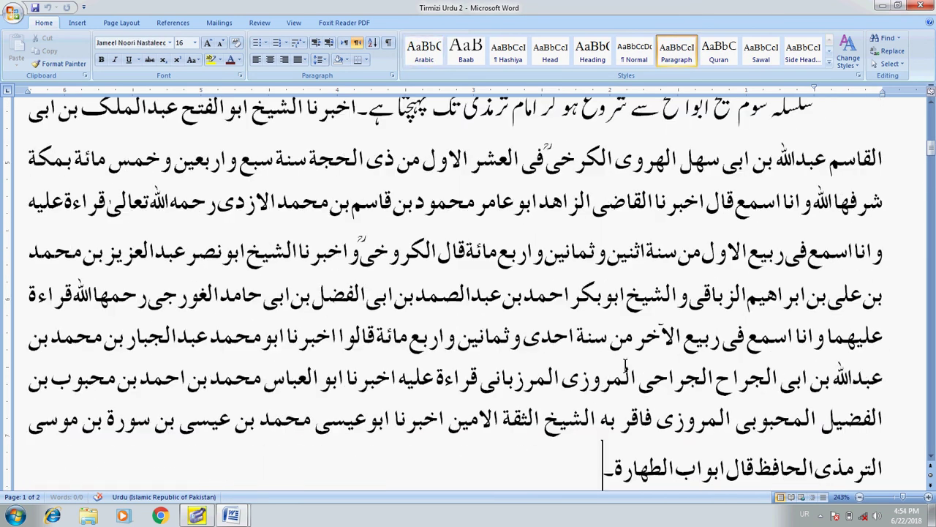
{"action": "key", "text": "Down"}
{"action": "key", "text": "Down"}
{"action": "key", "text": "Down"}
{"action": "key", "text": "Down"}
{"action": "key", "text": "Down"}
{"action": "key", "text": "Down"}
{"action": "key", "text": "Down"}
{"action": "key", "text": "Down"}
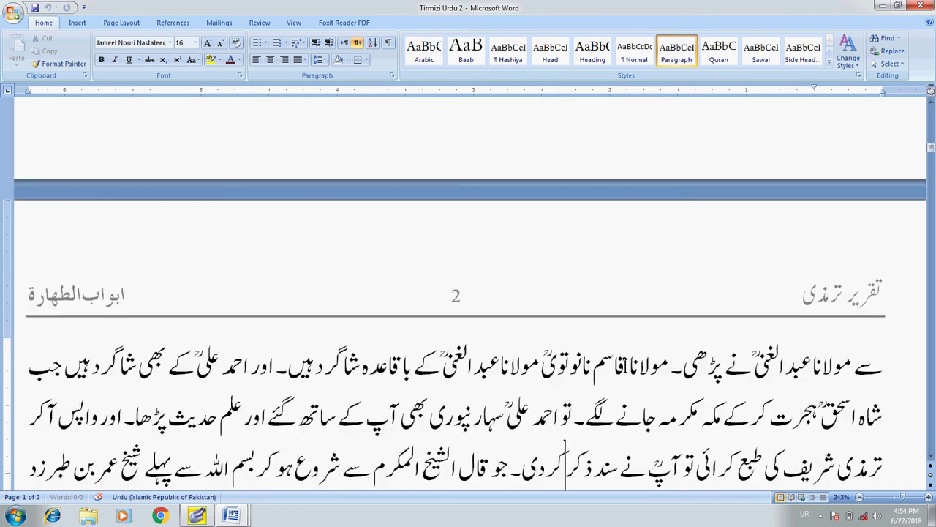
{"action": "key", "text": "Down"}
{"action": "key", "text": "Down"}
{"action": "key", "text": "Down"}
{"action": "key", "text": "Down"}
{"action": "key", "text": "Down"}
{"action": "key", "text": "Down"}
{"action": "key", "text": "Down"}
{"action": "key", "text": "Down"}
{"action": "key", "text": "Down"}
{"action": "key", "text": "Down"}
{"action": "key", "text": "Down"}
{"action": "key", "text": "Down"}
{"action": "key", "text": "Down"}
{"action": "key", "text": "Down"}
{"action": "key", "text": "Down"}
{"action": "key", "text": "Down"}
{"action": "key", "text": "Down"}
{"action": "key", "text": "Down"}
{"action": "key", "text": "Down"}
{"action": "key", "text": "Down"}
{"action": "key", "text": "Down"}
{"action": "key", "text": "Down"}
{"action": "key", "text": "Down"}
{"action": "key", "text": "Down"}
{"action": "key", "text": "Down"}
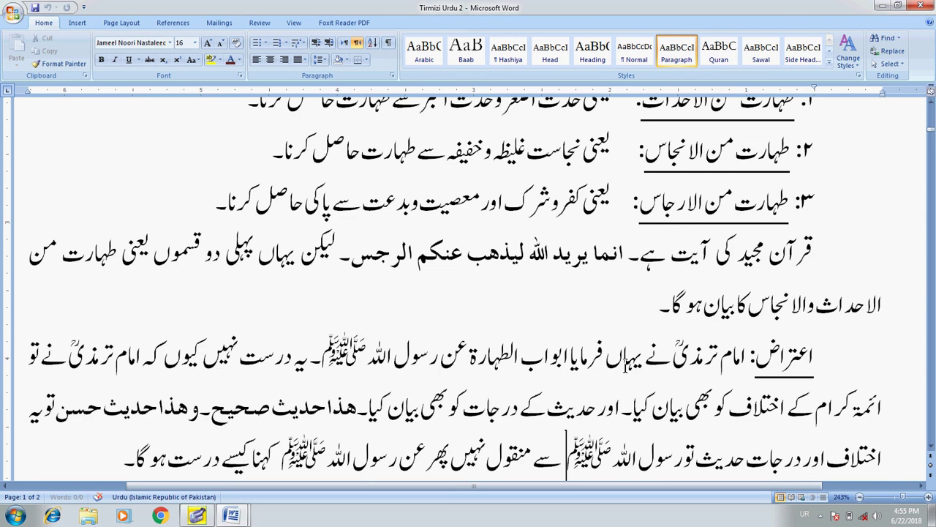
{"action": "key", "text": "Down"}
{"action": "key", "text": "Down"}
{"action": "key", "text": "Down"}
{"action": "key", "text": "Down"}
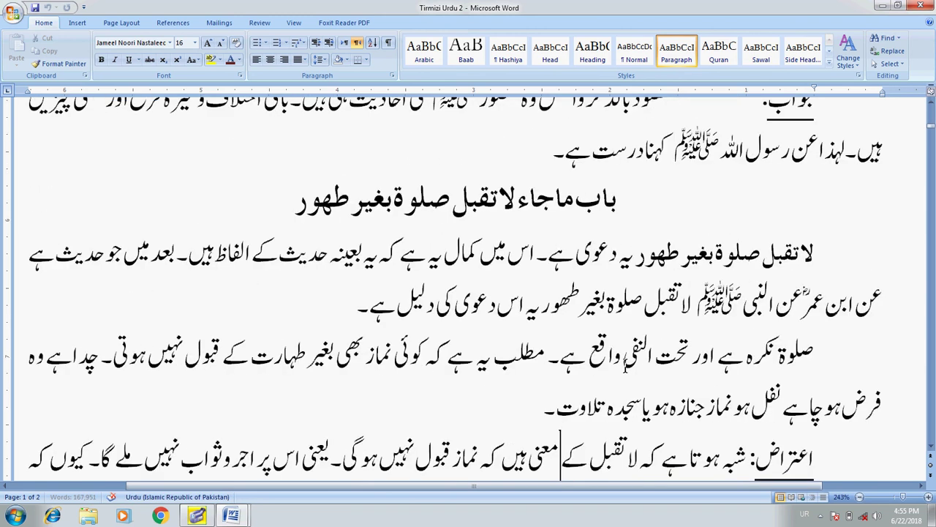
Select the chapter heading and words of the next paragraph, then return to Document2.
{"action": "key", "text": "Up"}
{"action": "key", "text": "Up"}
{"action": "key", "text": "Up"}
{"action": "key", "text": "Up"}
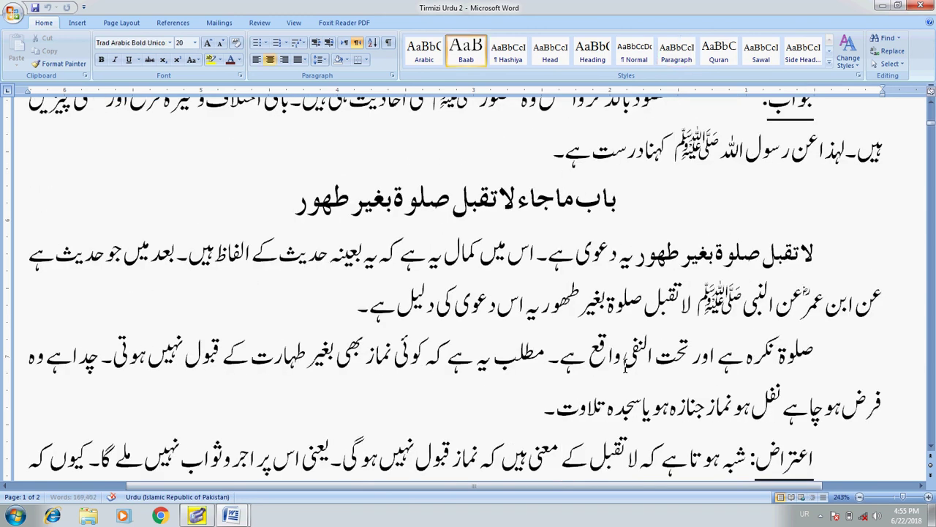
{"action": "key", "text": "Home"}
{"action": "key", "text": "shift+End"}
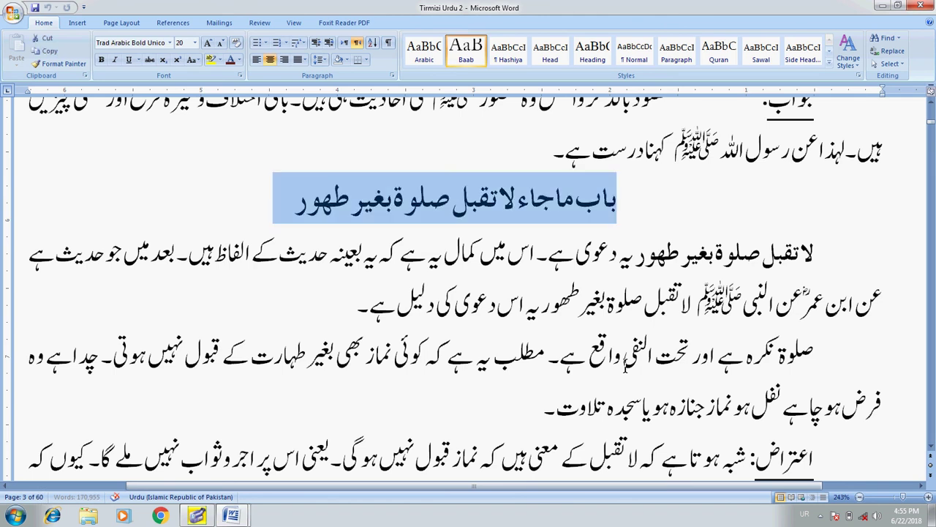
{"action": "key", "text": "Down"}
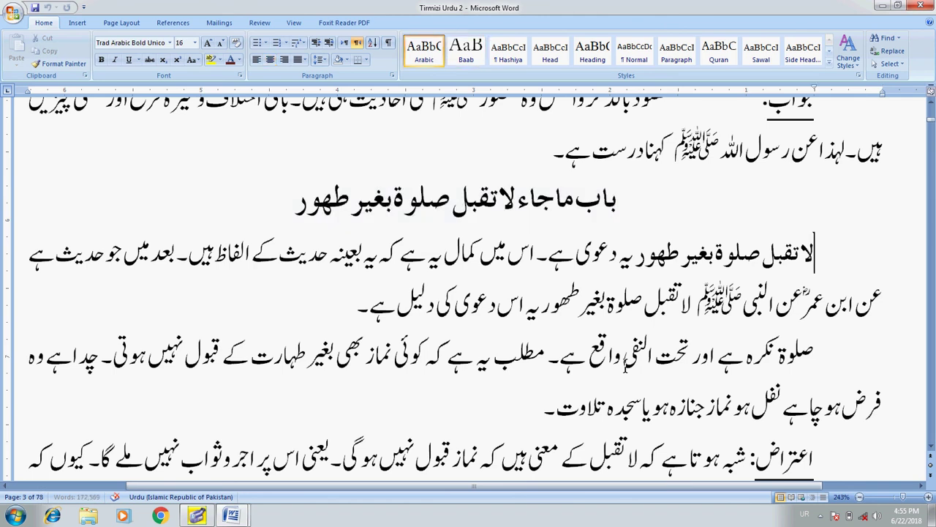
{"action": "key", "text": "ctrl+shift+Left"}
{"action": "key", "text": "ctrl+shift+Left"}
{"action": "key", "text": "ctrl+shift+Left"}
{"action": "key", "text": "ctrl+shift+Left"}
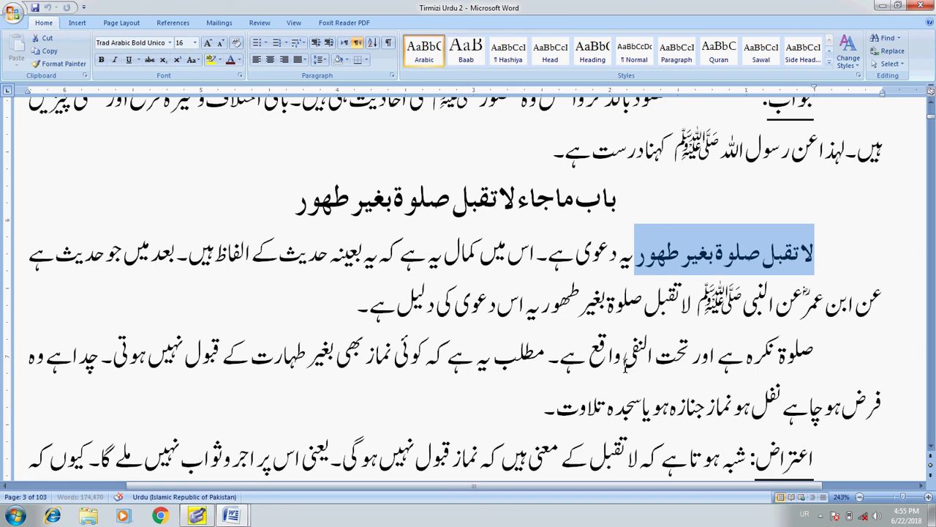
{"action": "key", "text": "ctrl+Left"}
{"action": "key", "text": "ctrl+Left"}
{"action": "key", "text": "ctrl+shift+Left"}
{"action": "key", "text": "ctrl+shift+Left"}
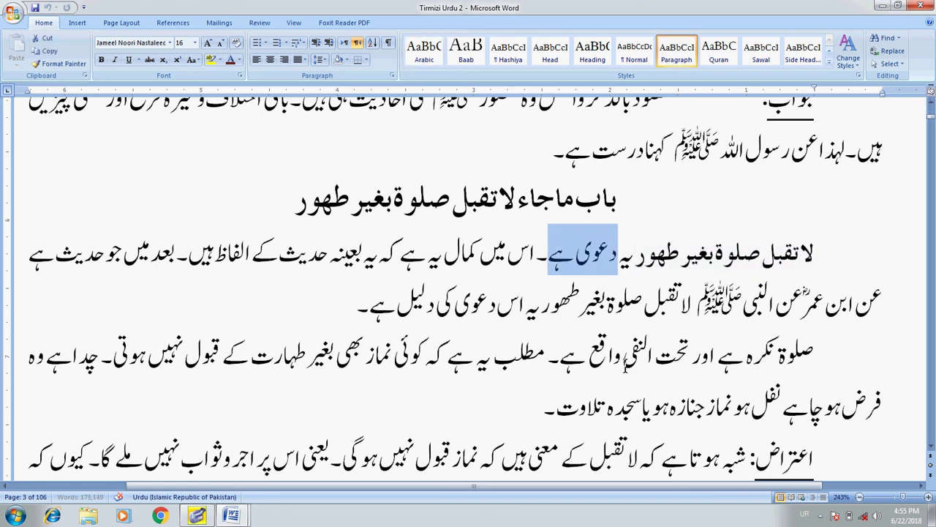
{"action": "key", "text": "Down"}
{"action": "key", "text": "ctrl+Right"}
{"action": "key", "text": "ctrl+Right"}
{"action": "key", "text": "ctrl+Right"}
{"action": "key", "text": "ctrl+Right"}
{"action": "key", "text": "ctrl+Down"}
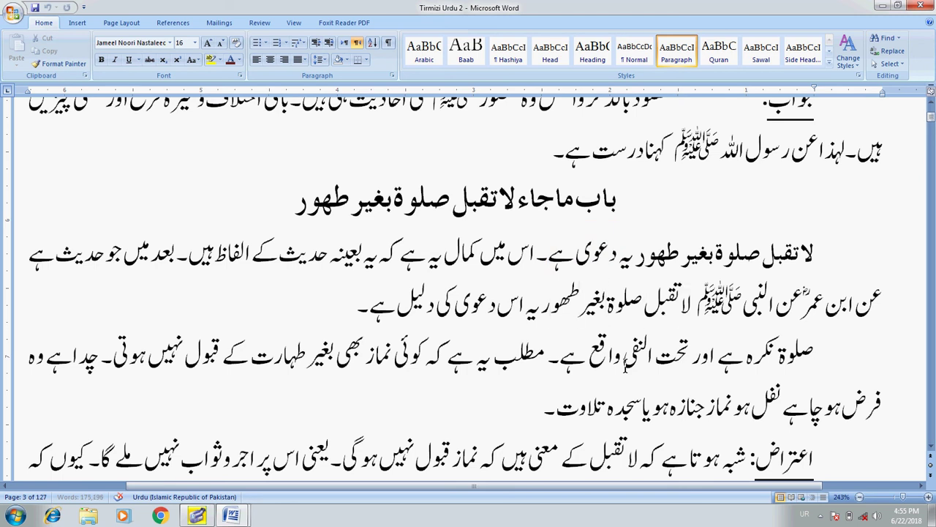
{"action": "key", "text": "ctrl+Home"}
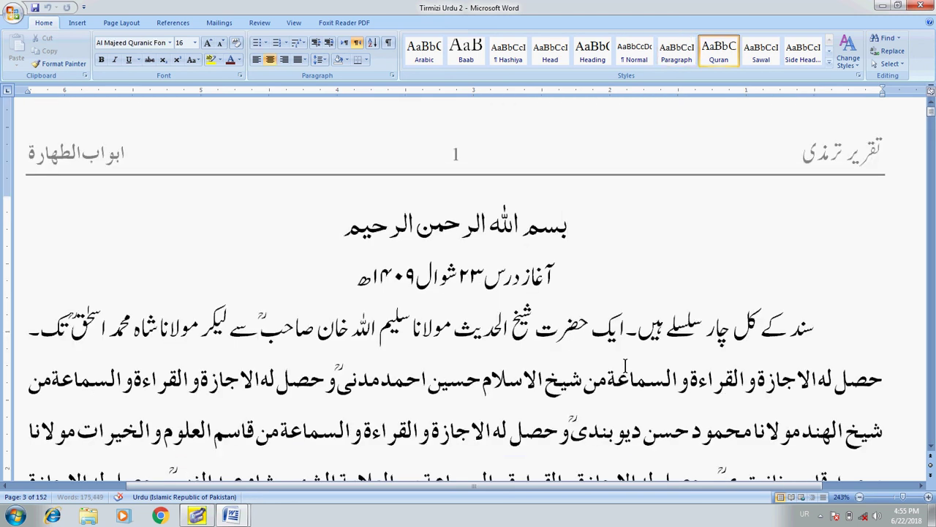
{"action": "key", "text": "alt+Tab"}
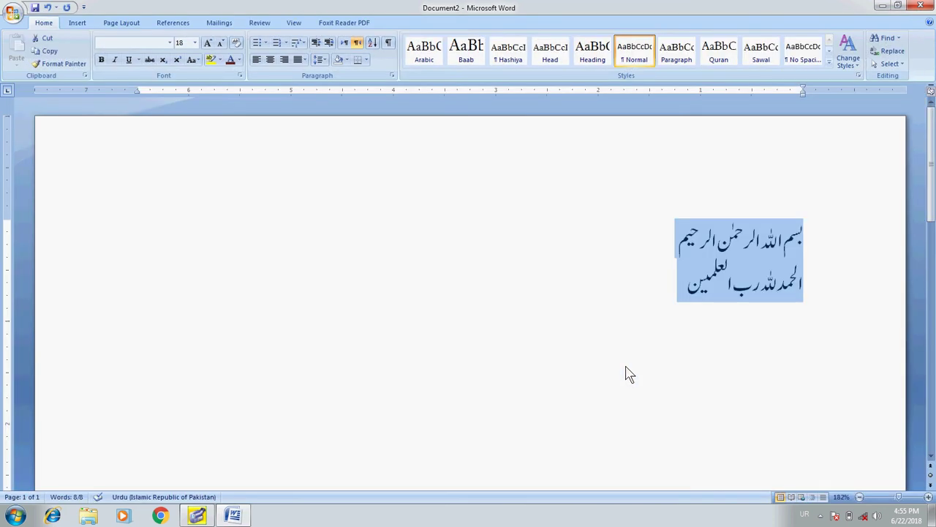
{"action": "left_click", "coordinate": [626, 374]}
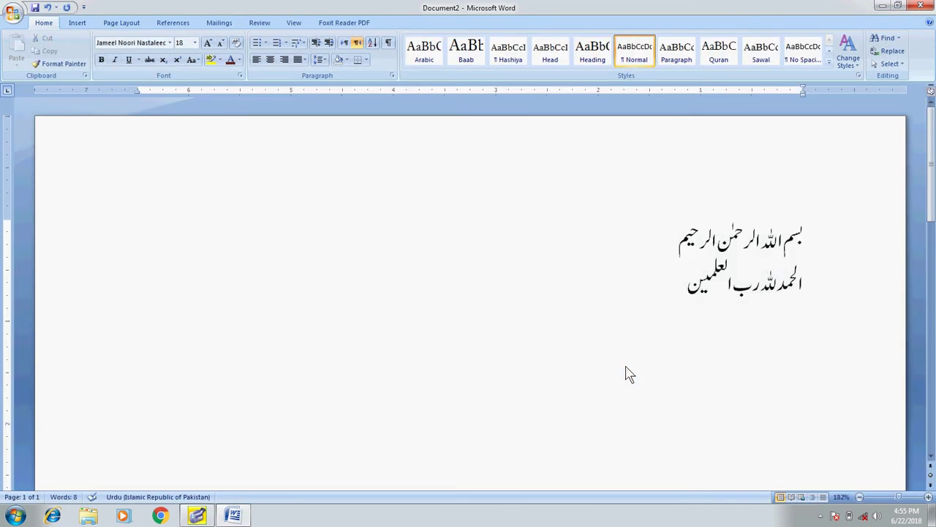
{"action": "key", "text": "ctrl+s"}
{"action": "key", "text": "Escape"}
{"action": "left_click", "coordinate": [820, 515]}
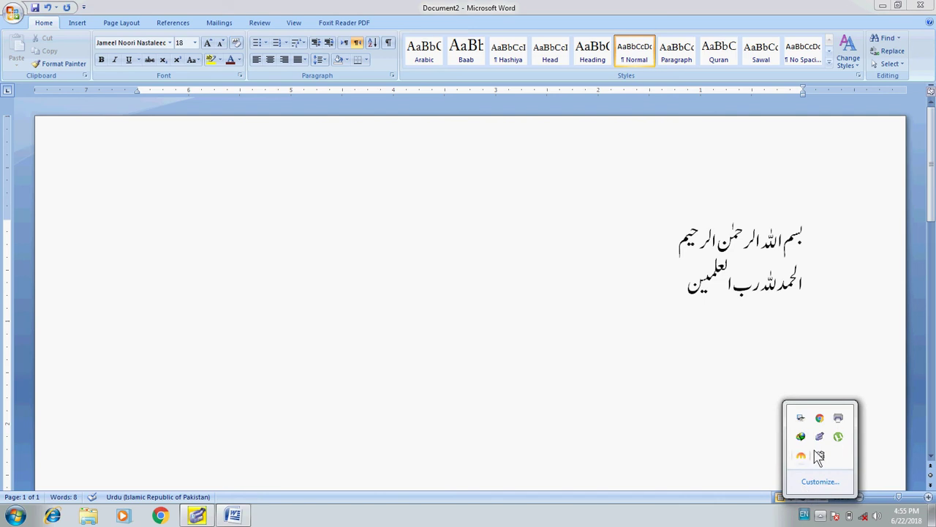
{"action": "left_click", "coordinate": [820, 439]}
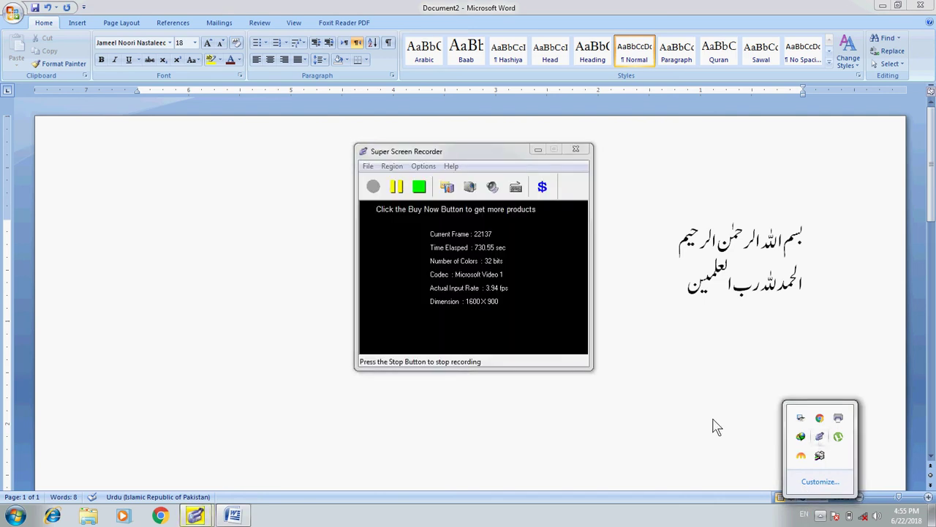